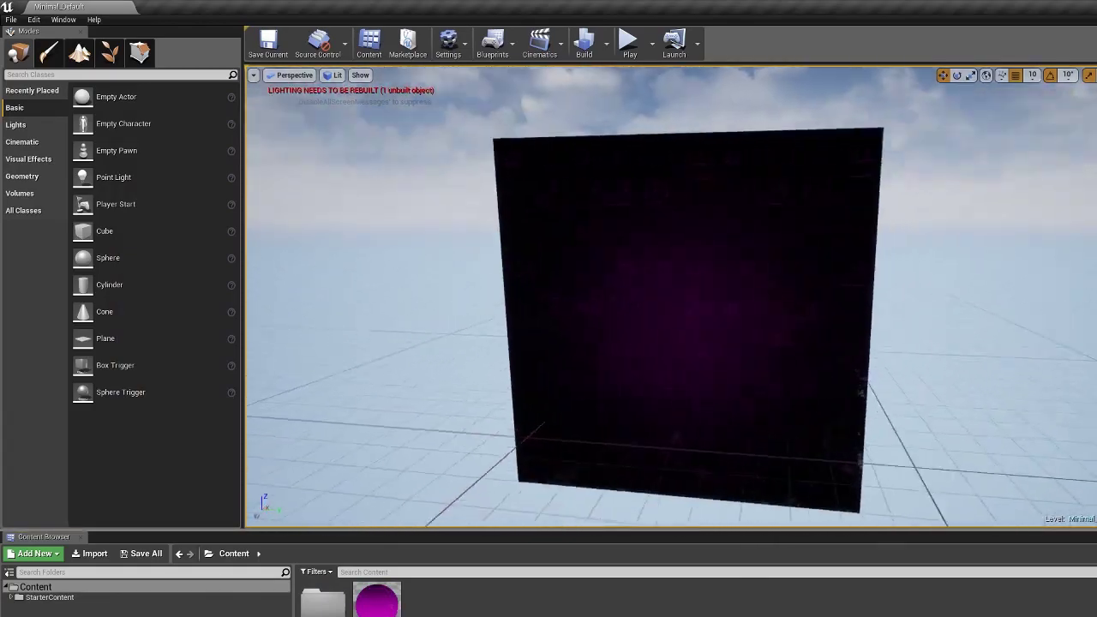
# Examine the flashing purple cube in the level from the front, from above and from several sides.
pyautogui.moveTo(997, 393); pyautogui.dragTo(1080, 403, button='right')
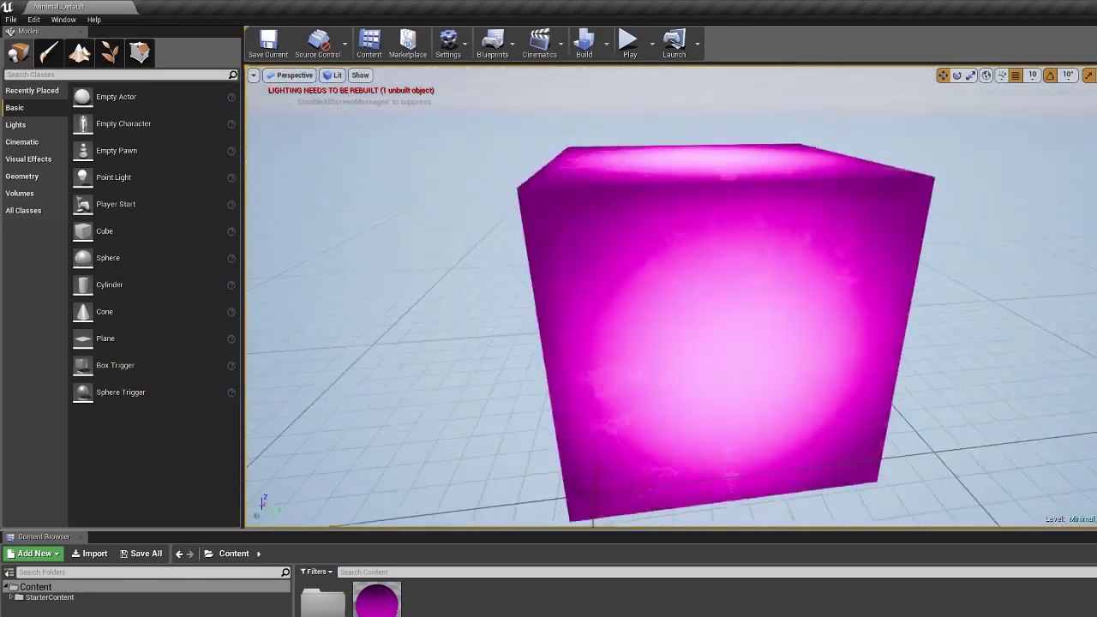
pyautogui.keyDown('alt'); pyautogui.moveTo(737, 326); pyautogui.dragTo(429, 304); pyautogui.keyUp('alt')
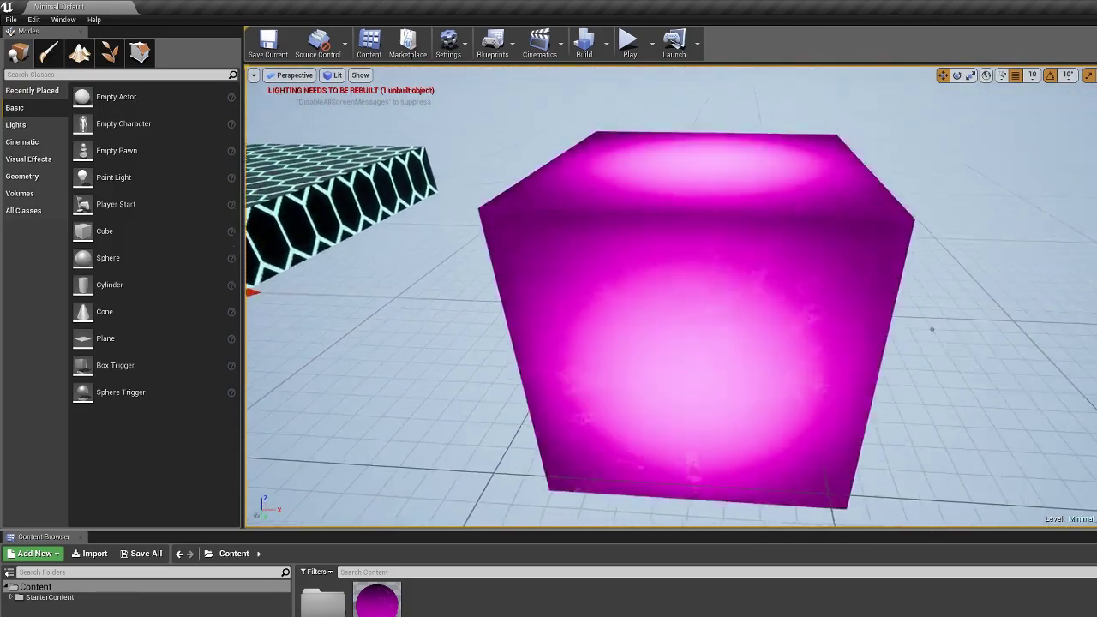
pyautogui.keyDown('alt'); pyautogui.moveTo(703, 300); pyautogui.dragTo(480, 330); pyautogui.keyUp('alt')
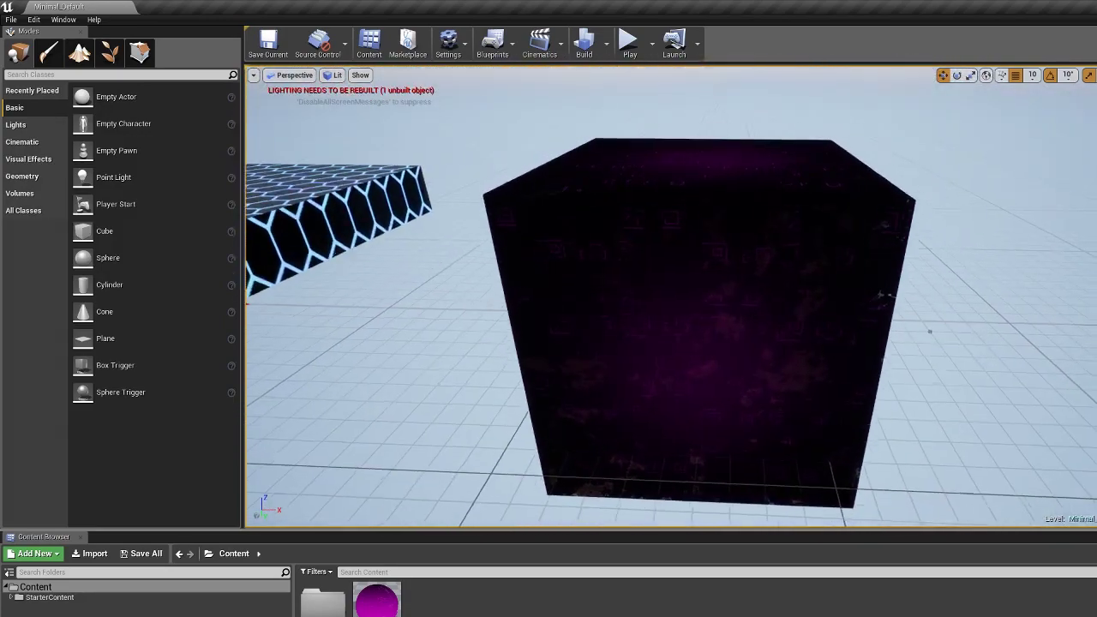
pyautogui.keyDown('alt'); pyautogui.moveTo(703, 300); pyautogui.dragTo(592, 321); pyautogui.keyUp('alt')
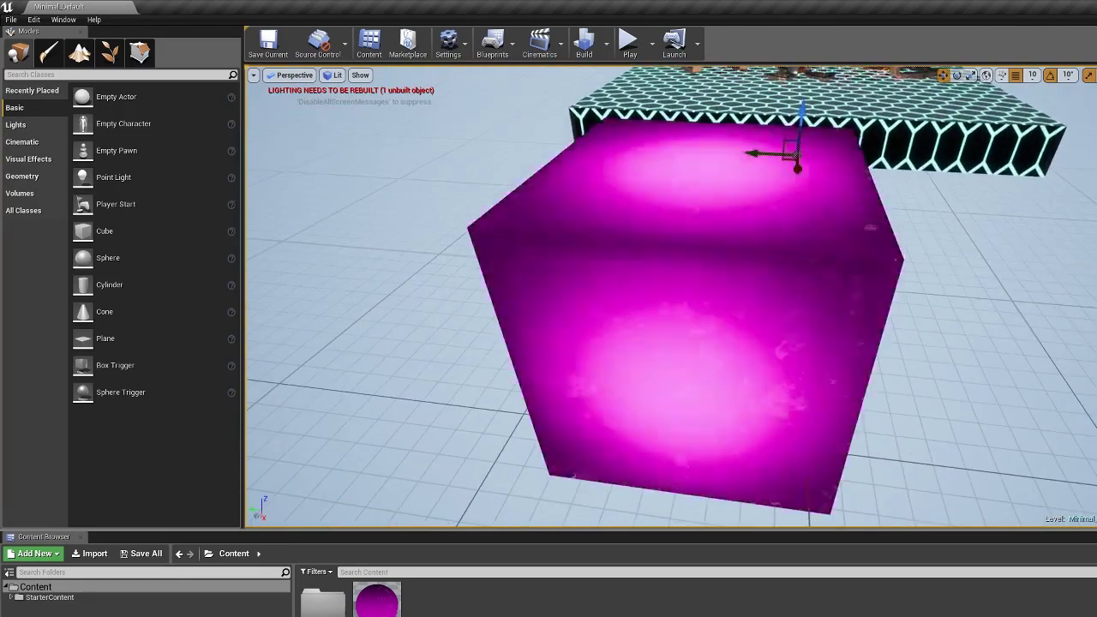
pyautogui.moveTo(712, 318); pyautogui.dragTo(655, 322, button='right')
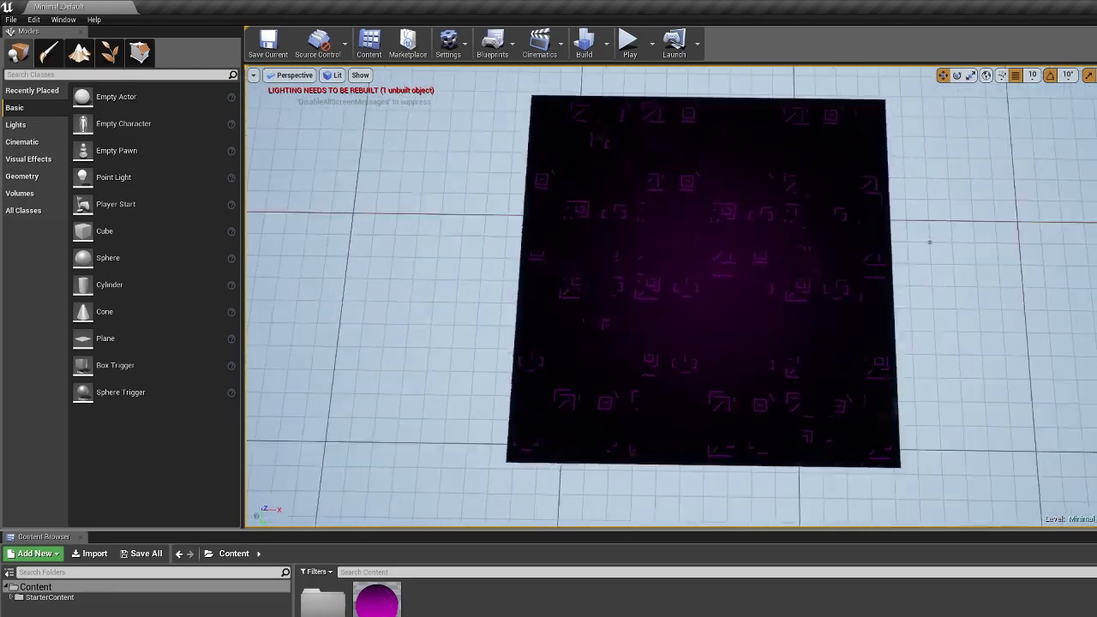
pyautogui.keyDown('alt'); pyautogui.moveTo(715, 317); pyautogui.dragTo(377, 294); pyautogui.keyUp('alt')
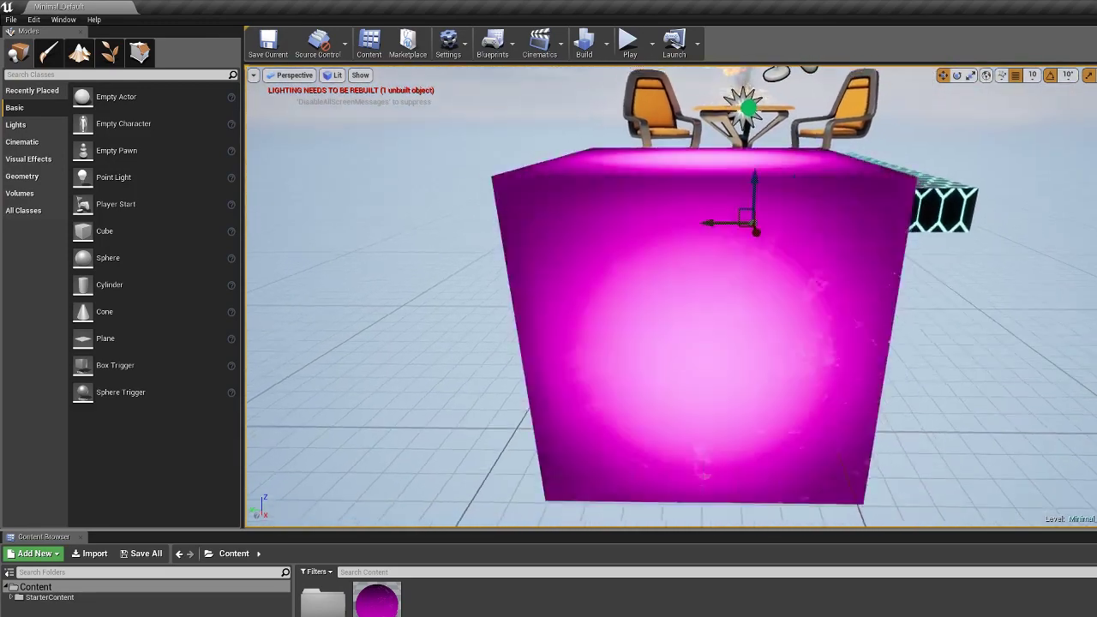
pyautogui.keyDown('alt'); pyautogui.moveTo(573, 427); pyautogui.dragTo(575, 393); pyautogui.keyUp('alt')
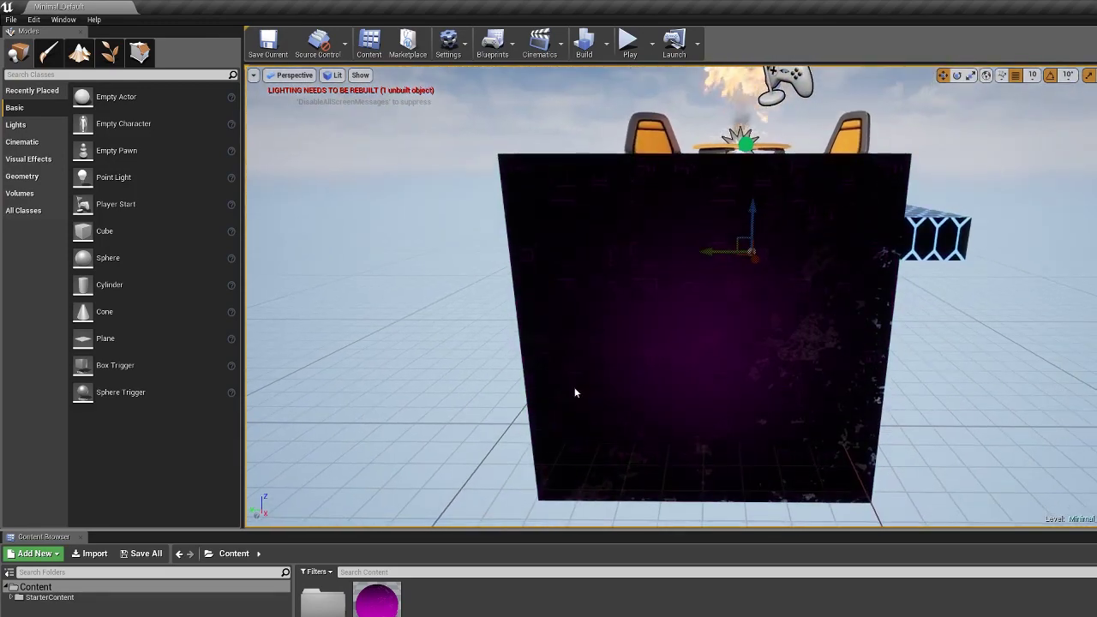
# Open the cube's material M_Cube for editing and bring its whole node graph into view.
pyautogui.doubleClick(385, 604)
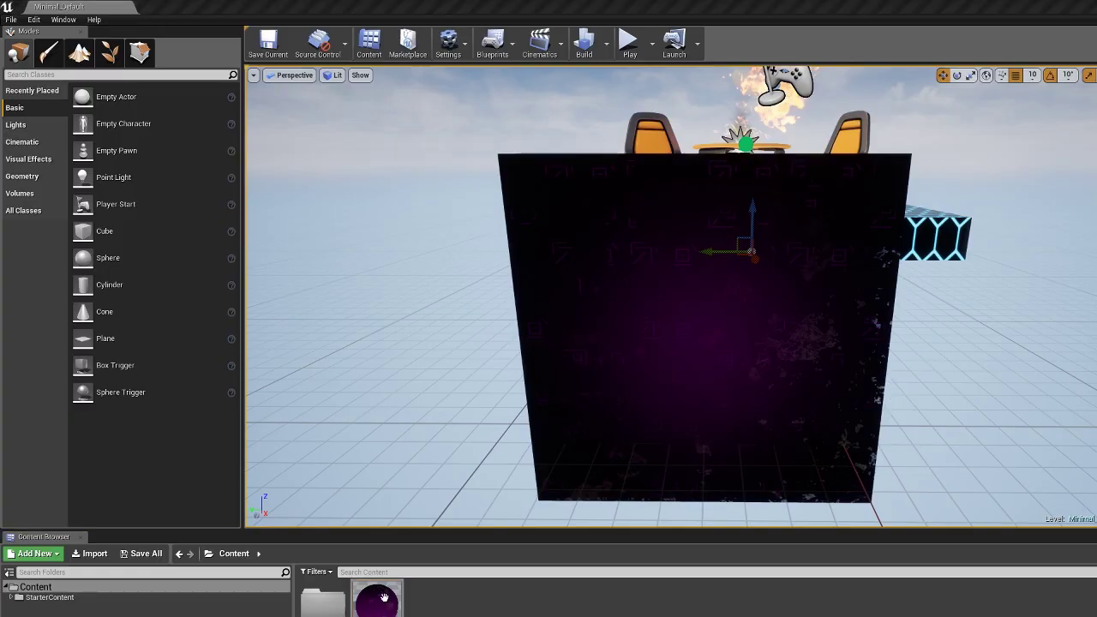
pyautogui.scroll(-5, 667, 381)
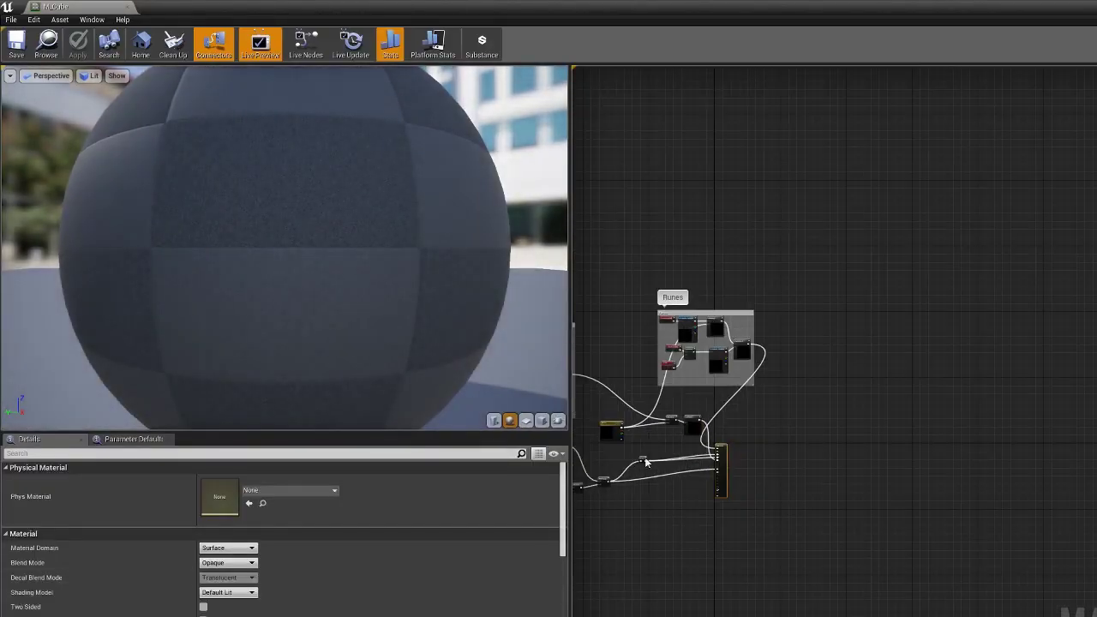
pyautogui.moveTo(653, 529)
pyautogui.mouseDown()
pyautogui.moveTo(772, 529)
pyautogui.moveTo(657, 539)
pyautogui.mouseUp()
pyautogui.moveTo(656, 539); pyautogui.dragTo(950, 554, button='right')
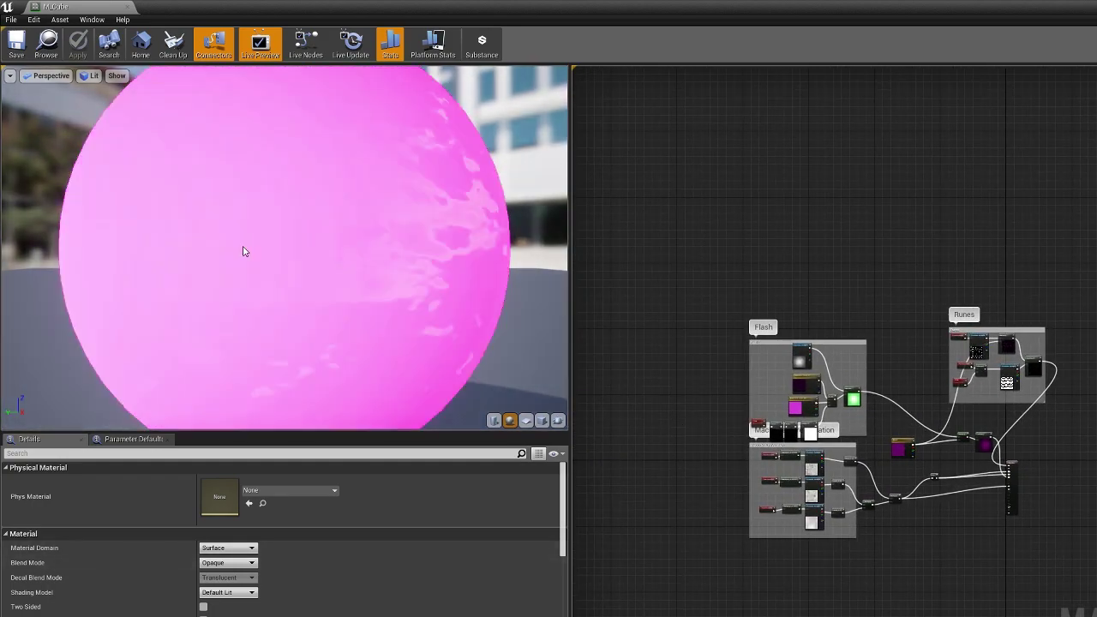
# Switch the material preview mesh to a cube and turn it to show one face head-on.
pyautogui.moveTo(245, 252); pyautogui.dragTo(455, 345)
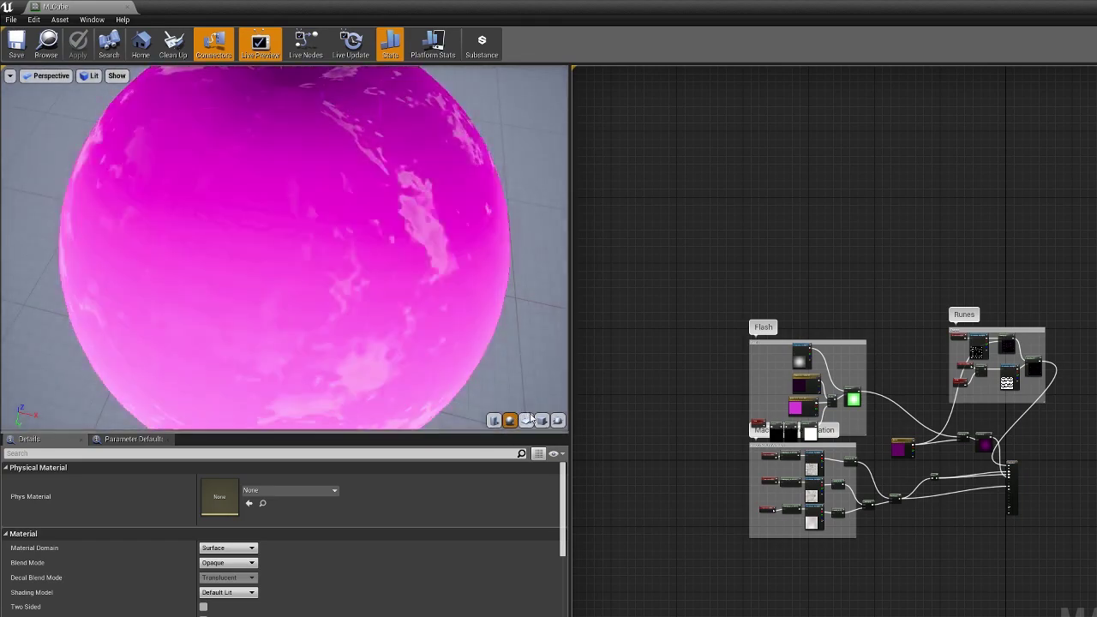
pyautogui.click(527, 420)
pyautogui.click(542, 420)
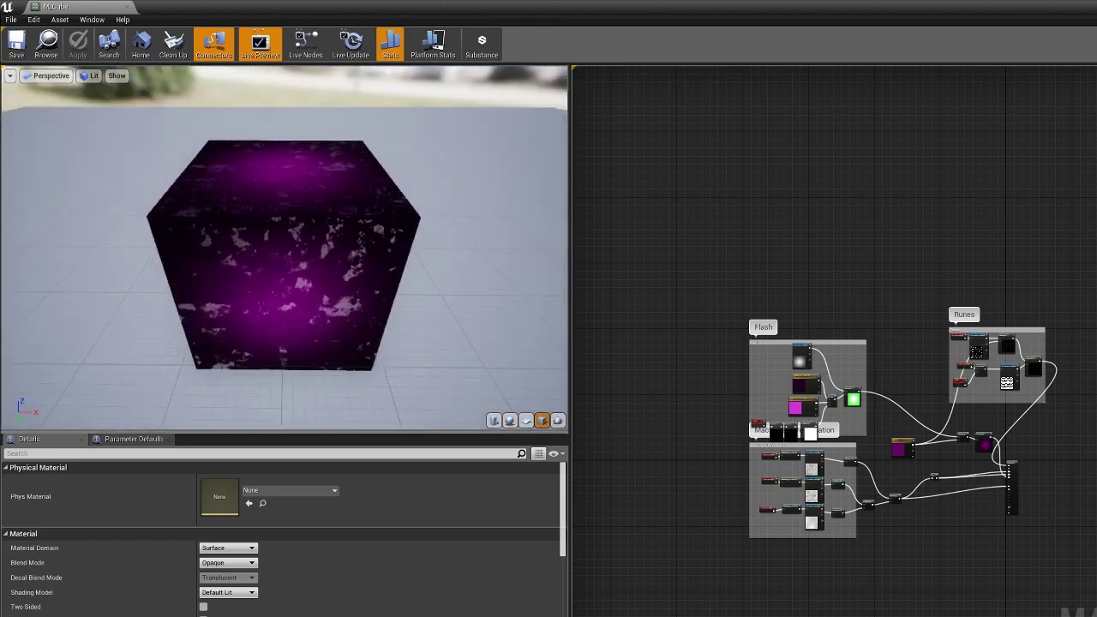
pyautogui.moveTo(283, 248); pyautogui.dragTo(150, 163)
# Move the Macro Texture Variation comment group down so it clears the nodes of the Flash group.
pyautogui.scroll(1, 1045, 495)
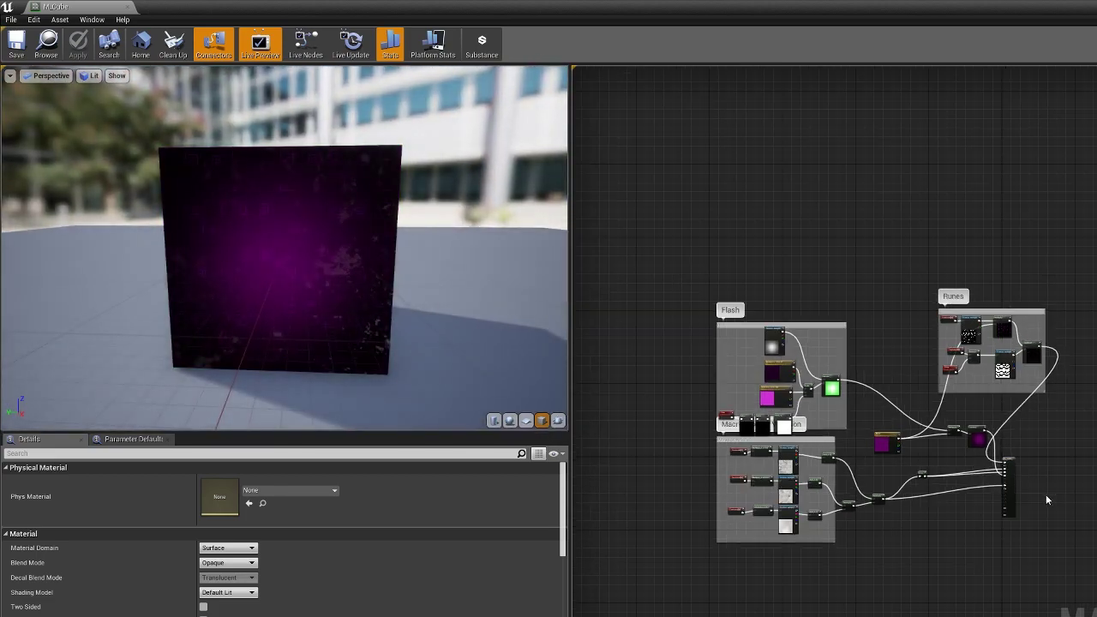
pyautogui.moveTo(950, 533); pyautogui.dragTo(887, 513, button='right')
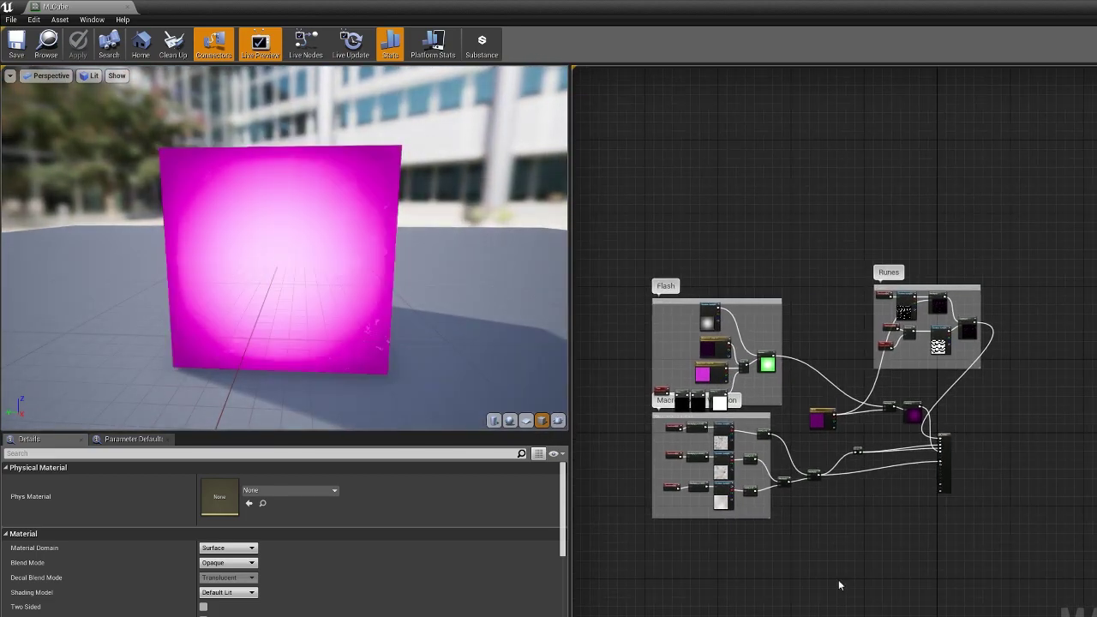
pyautogui.moveTo(602, 357); pyautogui.dragTo(685, 354, button='right')
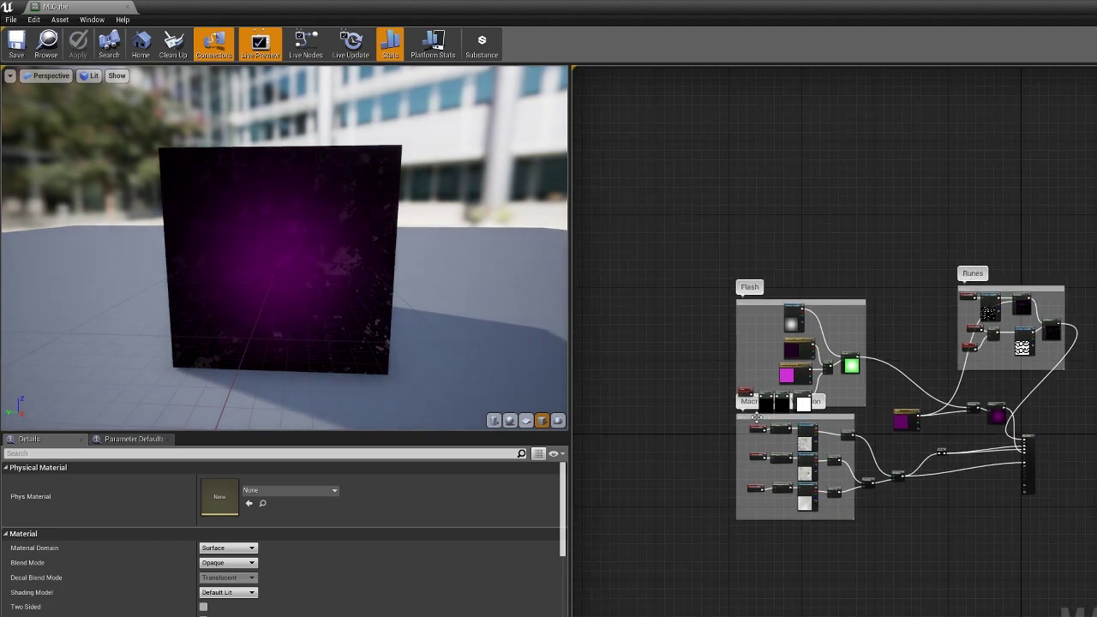
pyautogui.moveTo(755, 426); pyautogui.dragTo(755, 443)
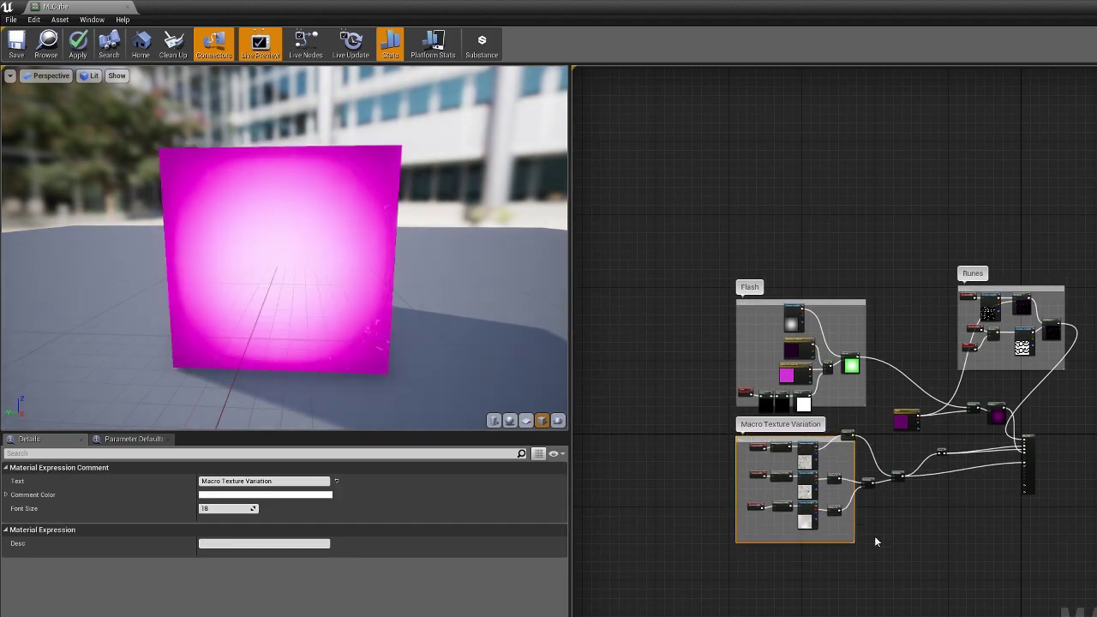
pyautogui.click(754, 356)
# Reposition the Time node and the first Sine node in the Flash group so they line up with the second Sine node.
pyautogui.scroll(5, 754, 356)
pyautogui.scroll(4, 874, 411)
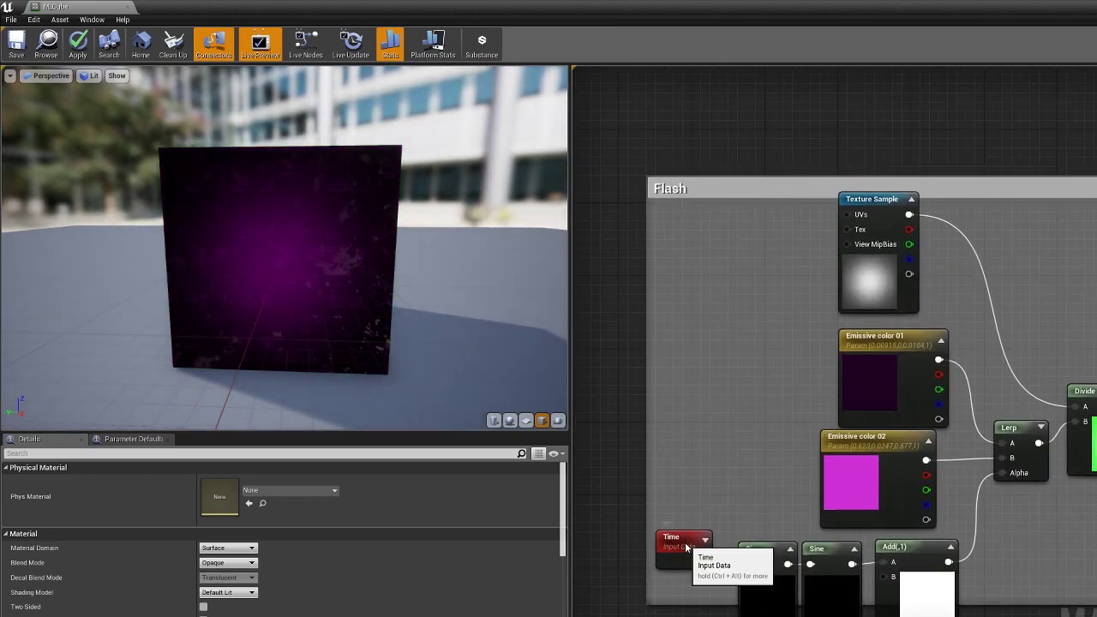
pyautogui.moveTo(685, 546); pyautogui.dragTo(685, 557)
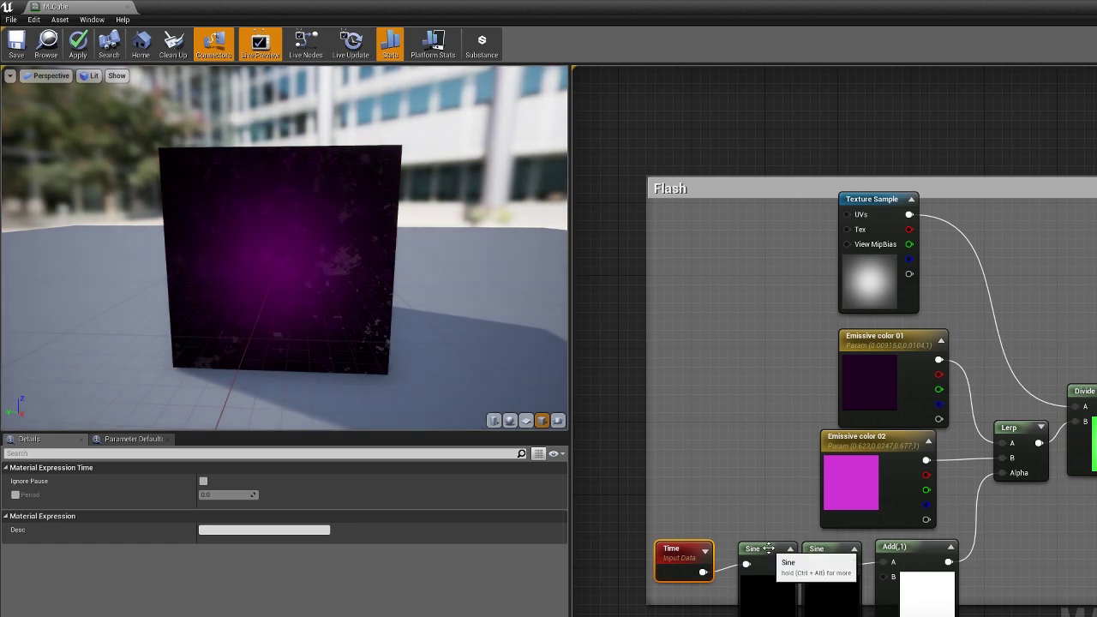
pyautogui.moveTo(769, 548); pyautogui.dragTo(760, 548)
pyautogui.click(839, 549)
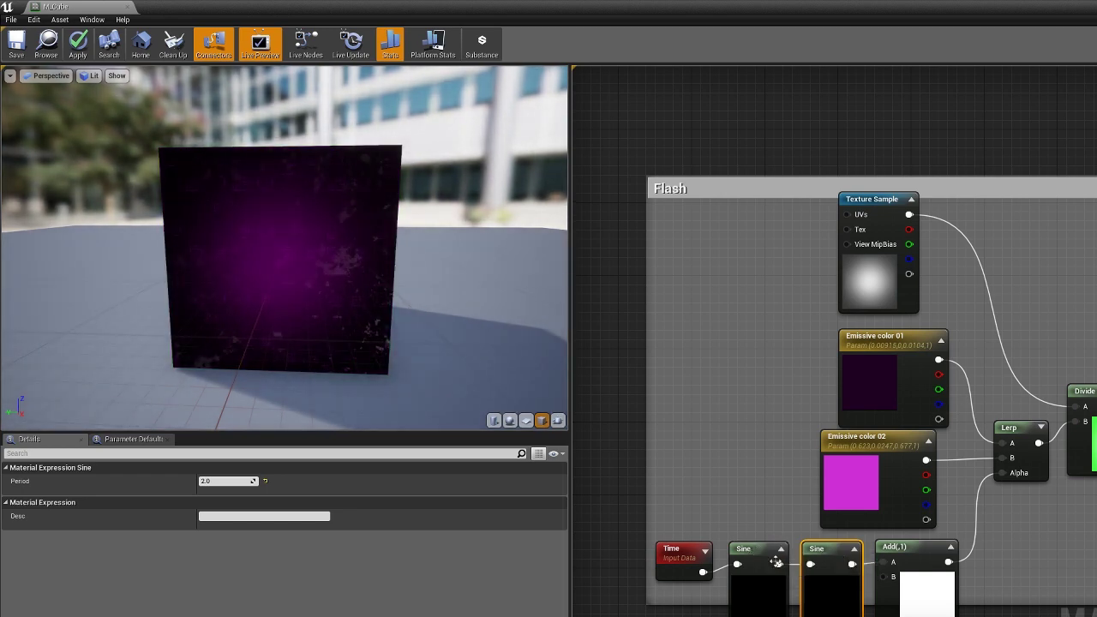
pyautogui.moveTo(1038, 579); pyautogui.dragTo(948, 527, button='right')
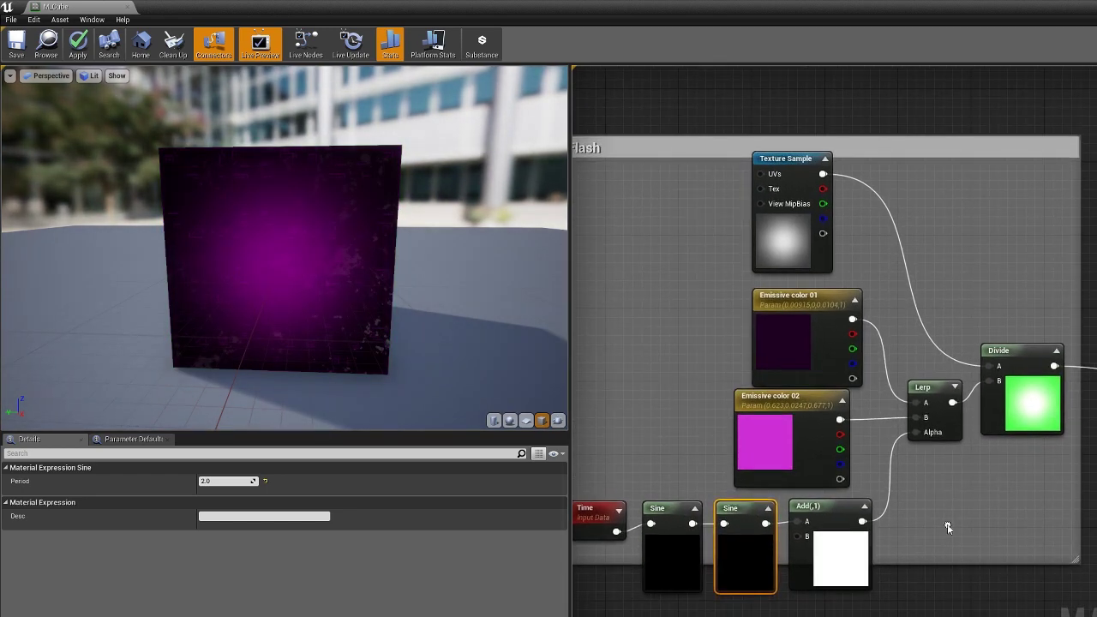
# Try feeding the second Sine node directly into the Lerp's Alpha input, bypassing the Add node, and restore the Add connection.
pyautogui.click(844, 509)
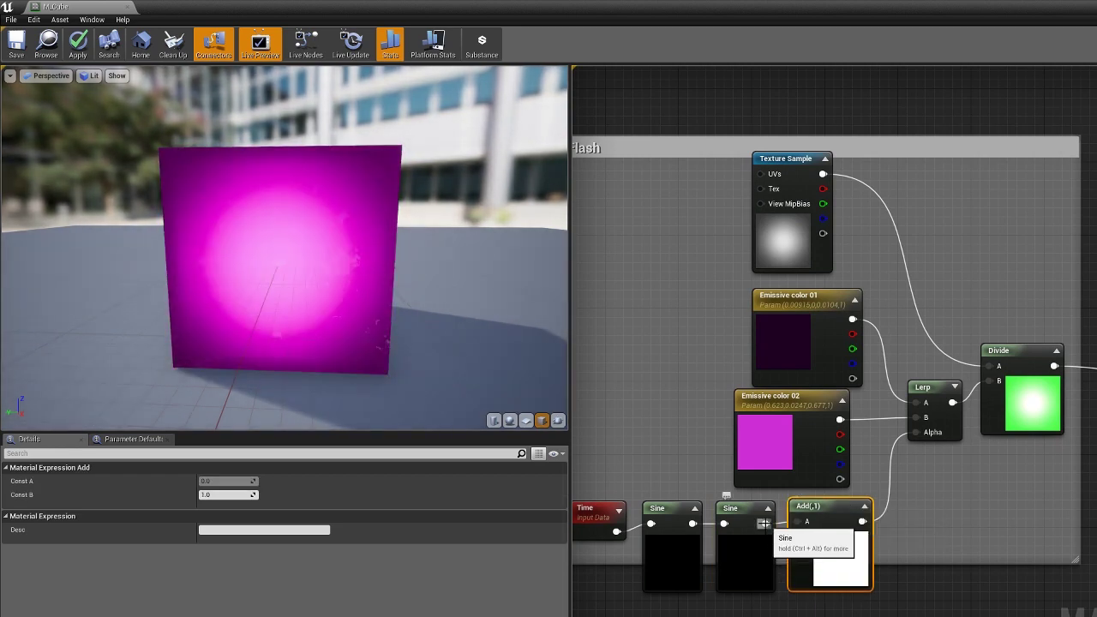
pyautogui.moveTo(763, 522); pyautogui.dragTo(915, 433)
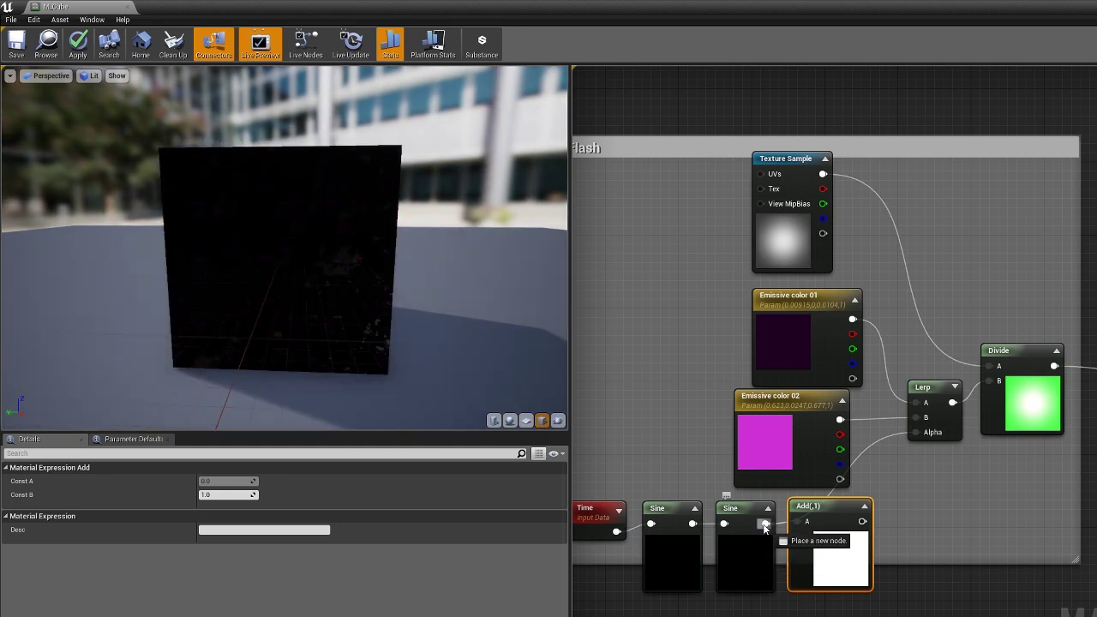
pyautogui.moveTo(765, 528); pyautogui.dragTo(913, 432)
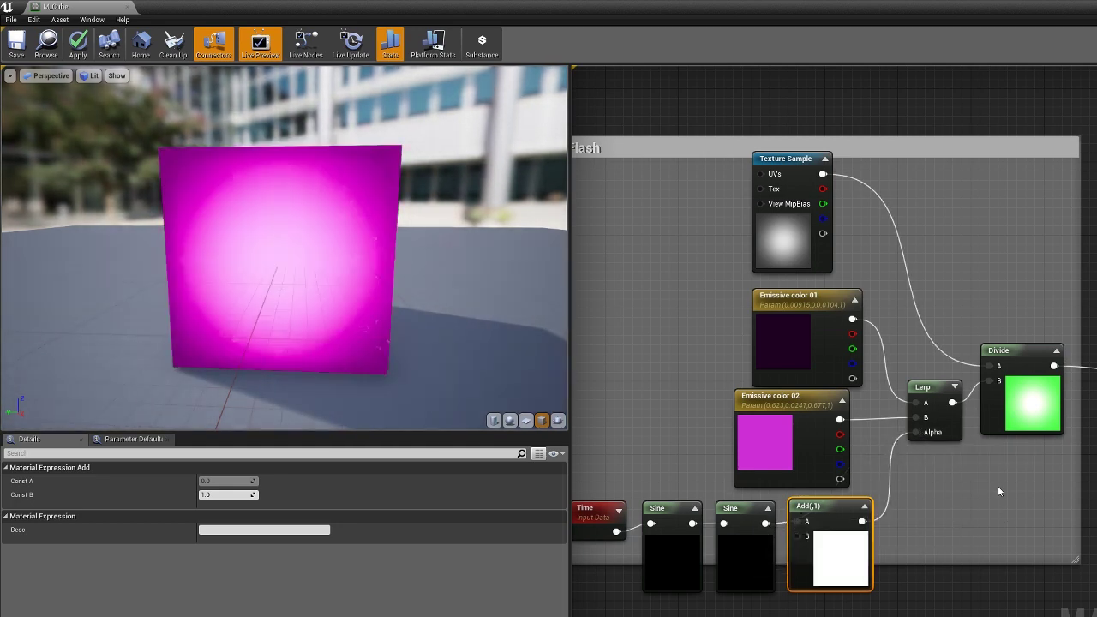
# Examine the Flash group's cubeM1 texture at full size and the Emissive color 01 and Emissive color 02 parameters.
pyautogui.click(787, 251)
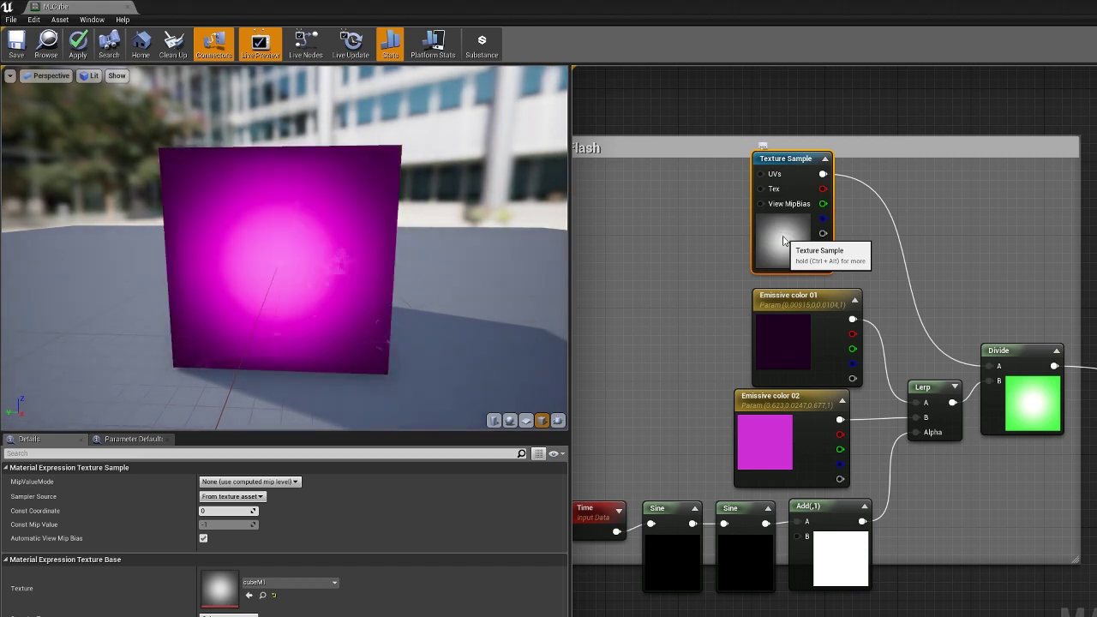
pyautogui.doubleClick(221, 586)
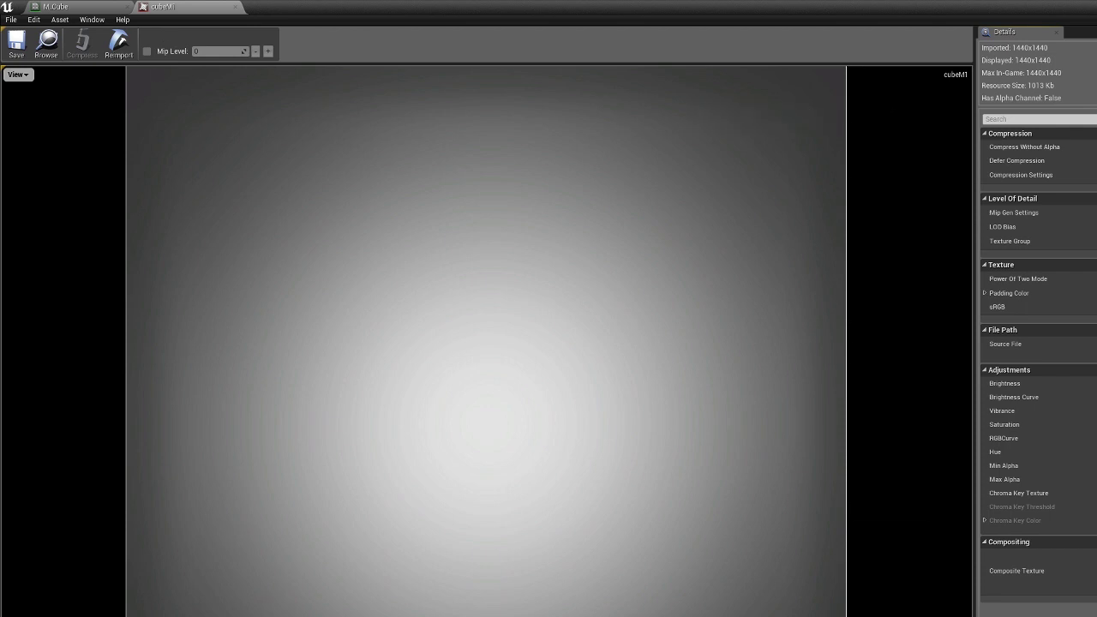
pyautogui.click(236, 8)
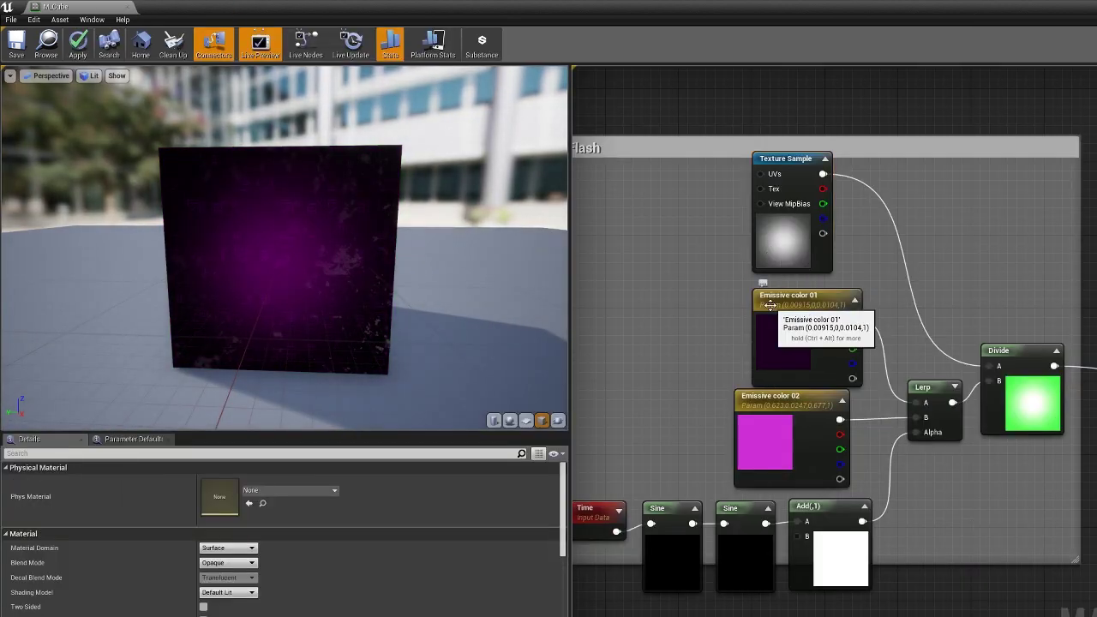
pyautogui.click(767, 337)
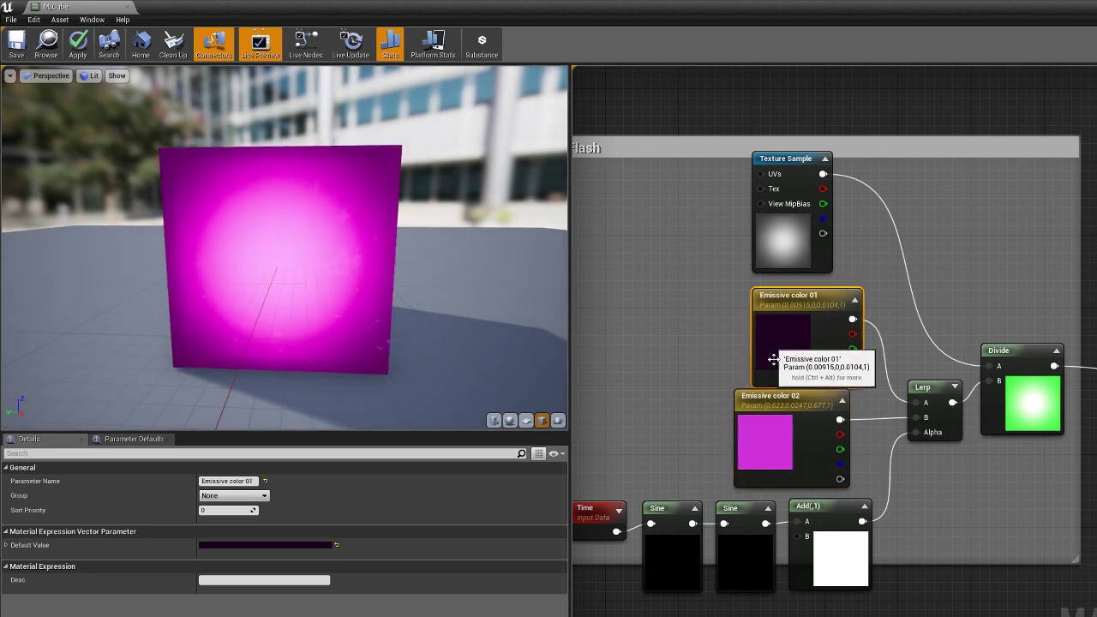
pyautogui.click(748, 425)
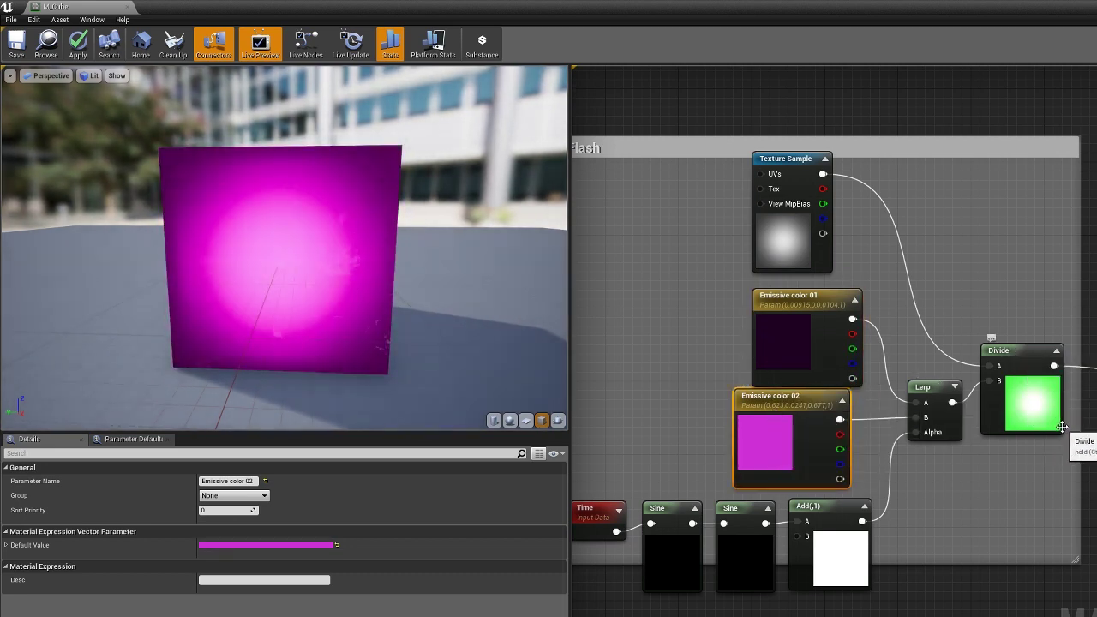
# Nudge the Add node between the Multiply node and the M_Cube output node slightly upward.
pyautogui.scroll(-1, 765, 448)
pyautogui.moveTo(1093, 496); pyautogui.dragTo(698, 401, button='right')
pyautogui.scroll(-1, 1027, 543)
pyautogui.moveTo(1027, 542); pyautogui.dragTo(886, 541, button='right')
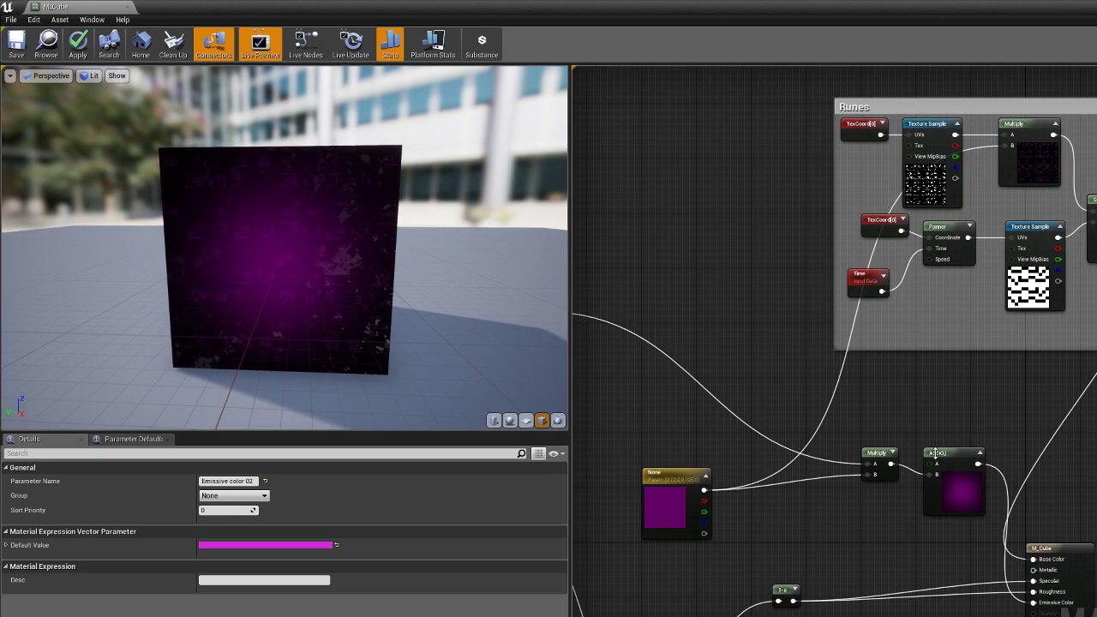
pyautogui.moveTo(937, 452); pyautogui.dragTo(940, 446)
pyautogui.click(929, 514)
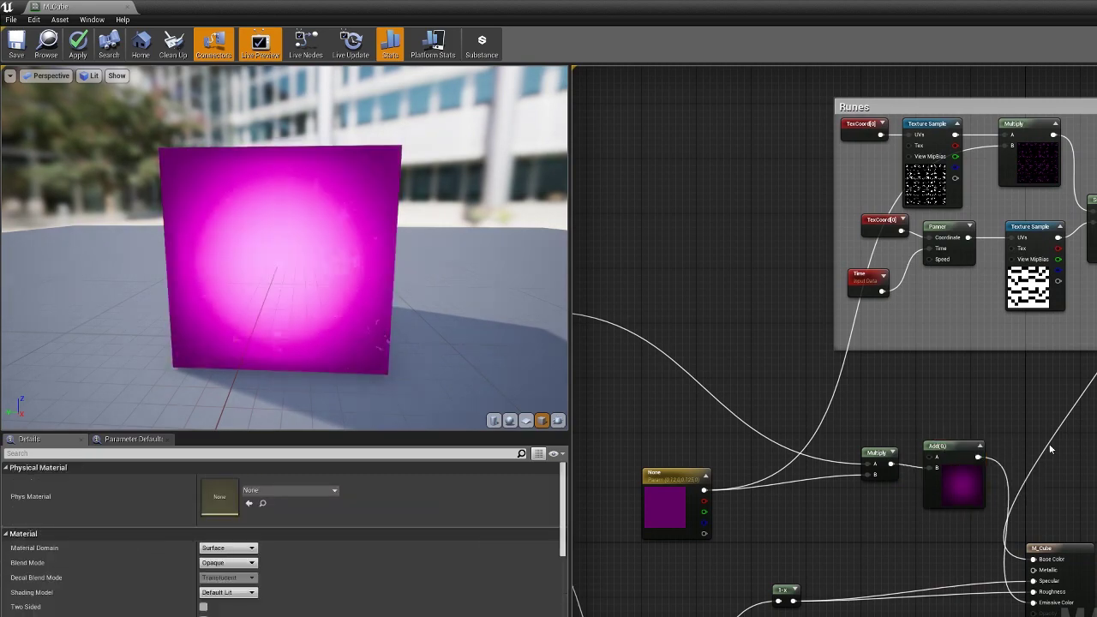
# Examine the Macro Texture Variation group's nodes and the wear pattern on the preview cube's different faces.
pyautogui.moveTo(966, 486); pyautogui.dragTo(980, 528, button='right')
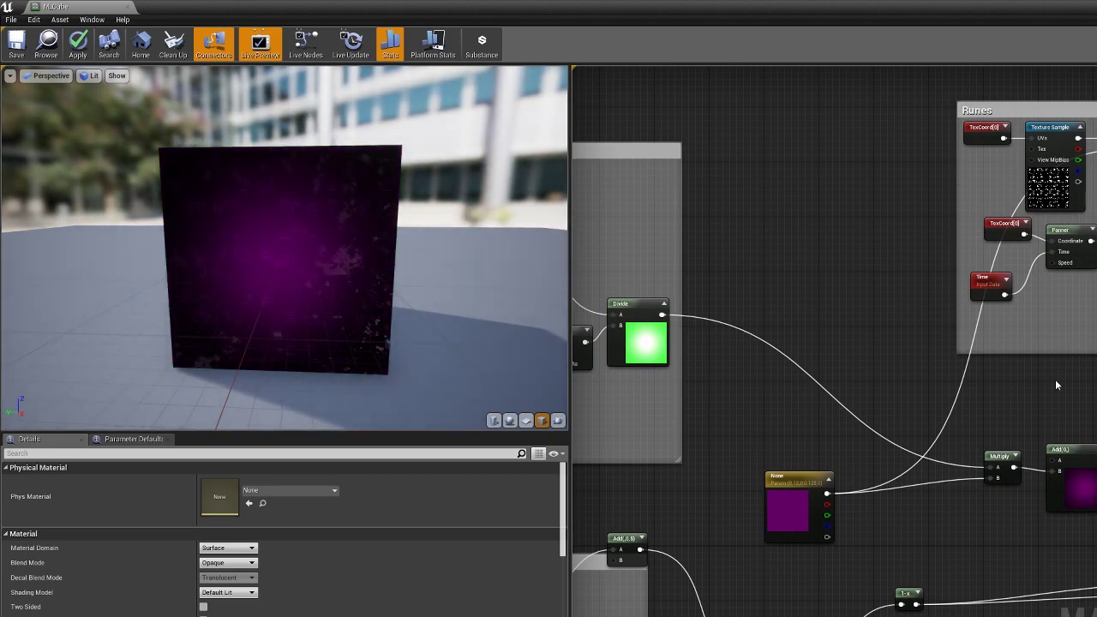
pyautogui.moveTo(1055, 386); pyautogui.dragTo(954, 257, button='right')
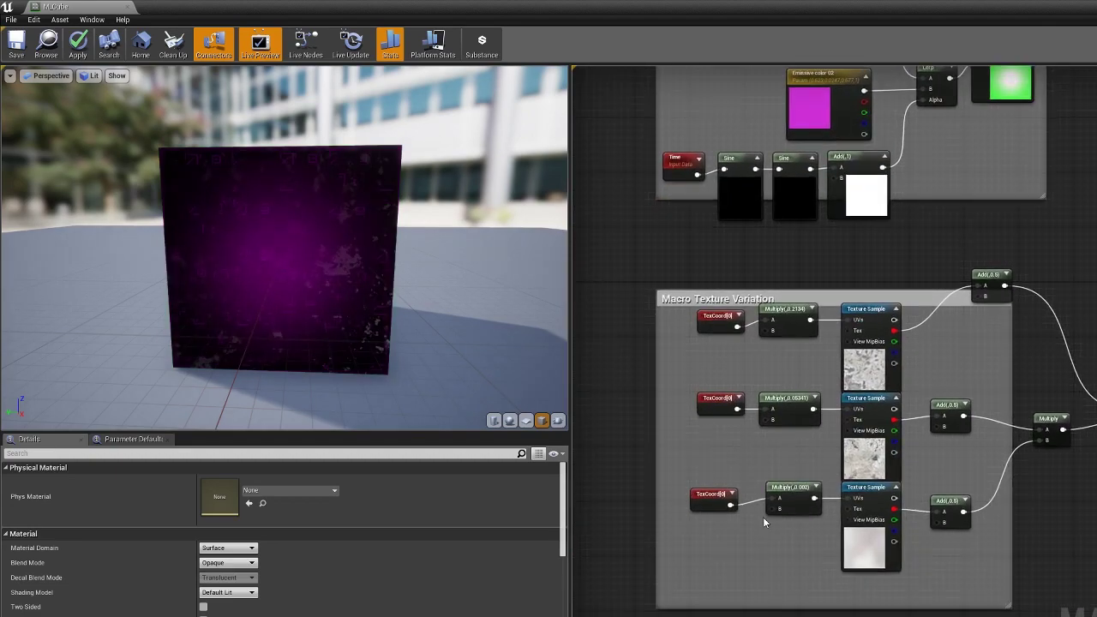
pyautogui.scroll(2, 764, 521)
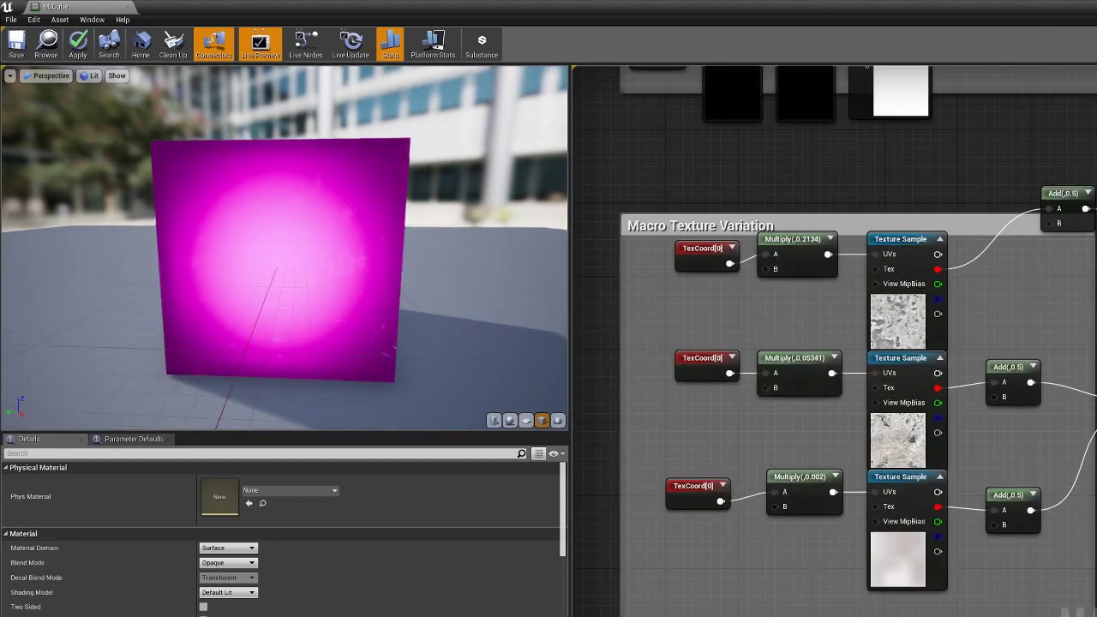
pyautogui.moveTo(257, 306)
pyautogui.mouseDown(button='right')
pyautogui.moveTo(257, 248)
pyautogui.moveTo(257, 306)
pyautogui.mouseUp(button='right')
pyautogui.moveTo(257, 305); pyautogui.dragTo(369, 385)
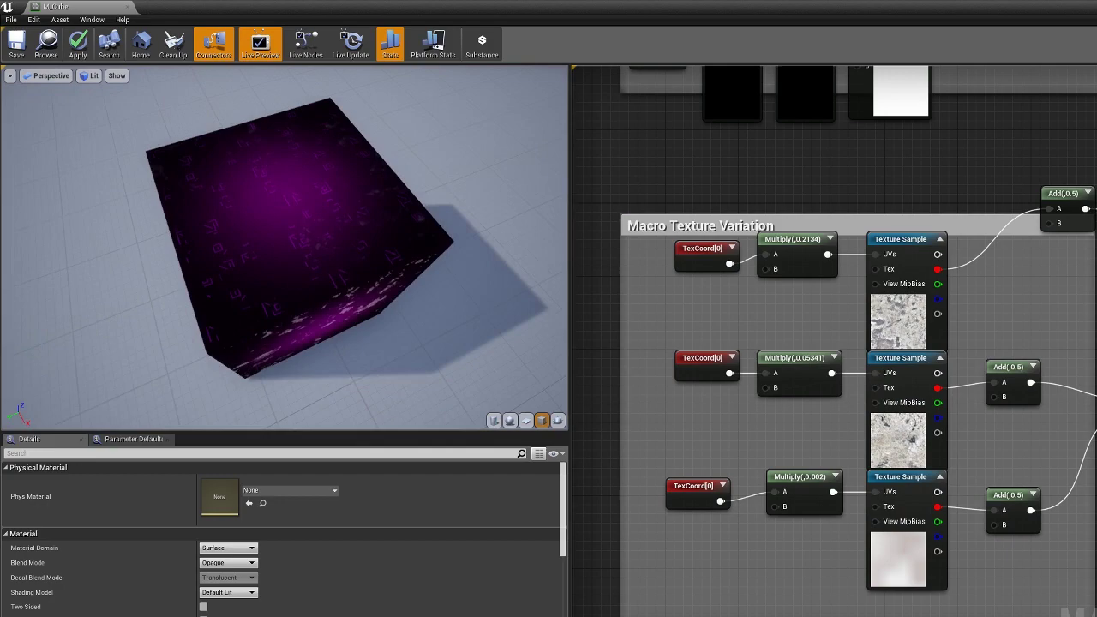
pyautogui.moveTo(283, 249); pyautogui.dragTo(226, 195)
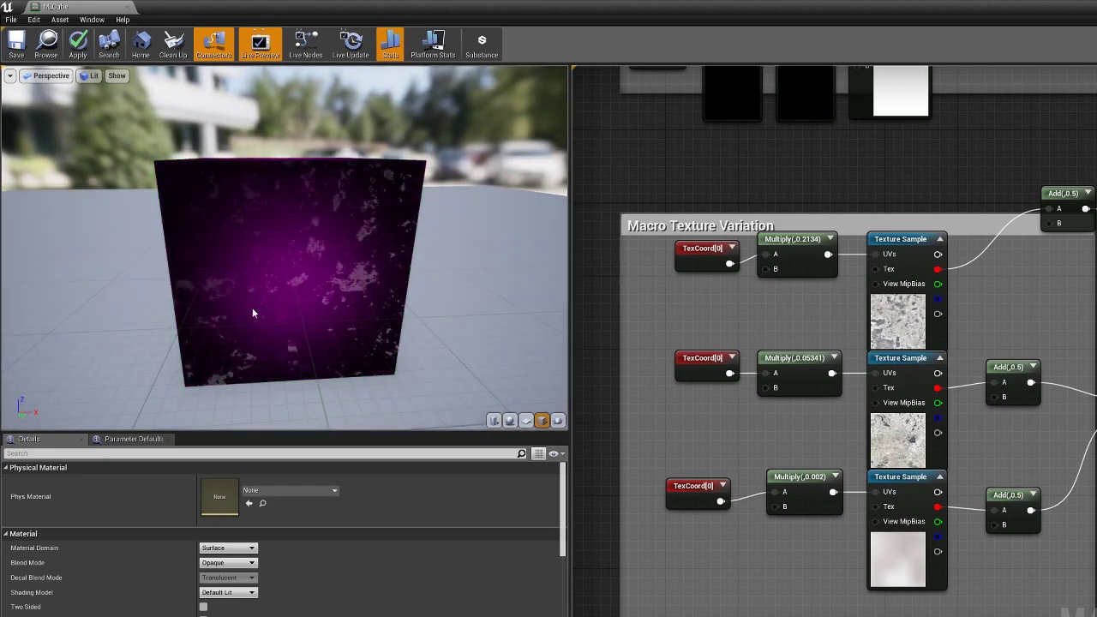
# Move the uppermost Add(,0.5) node down and slightly left so it sits inside the Macro Texture Variation group.
pyautogui.moveTo(354, 289); pyautogui.dragTo(403, 265)
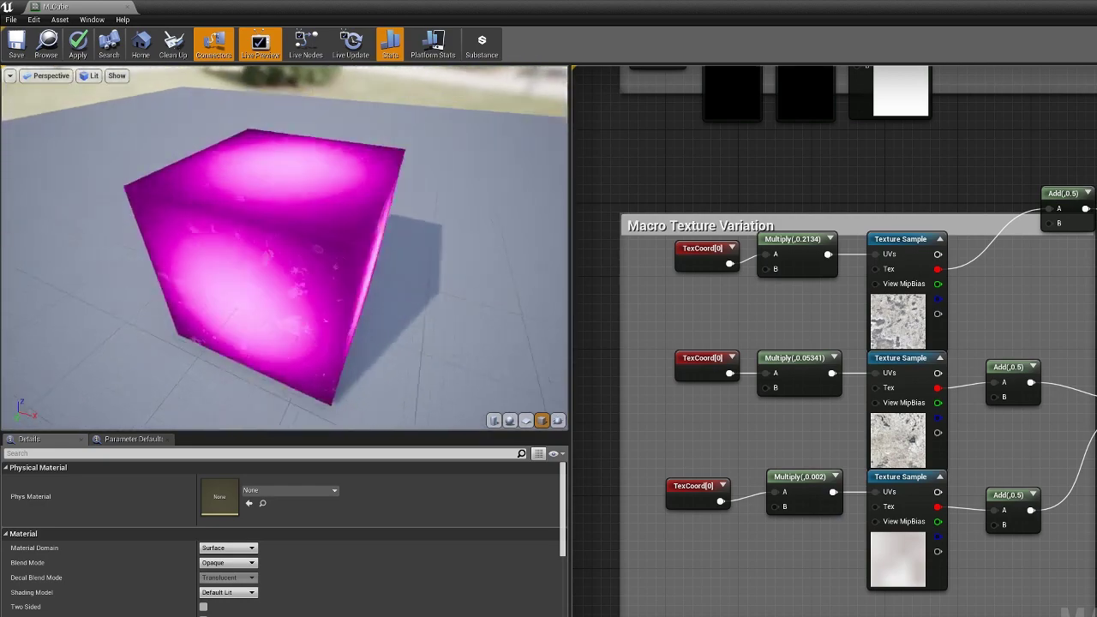
pyautogui.scroll(-2, 1041, 275)
pyautogui.moveTo(1049, 262); pyautogui.dragTo(769, 362, button='right')
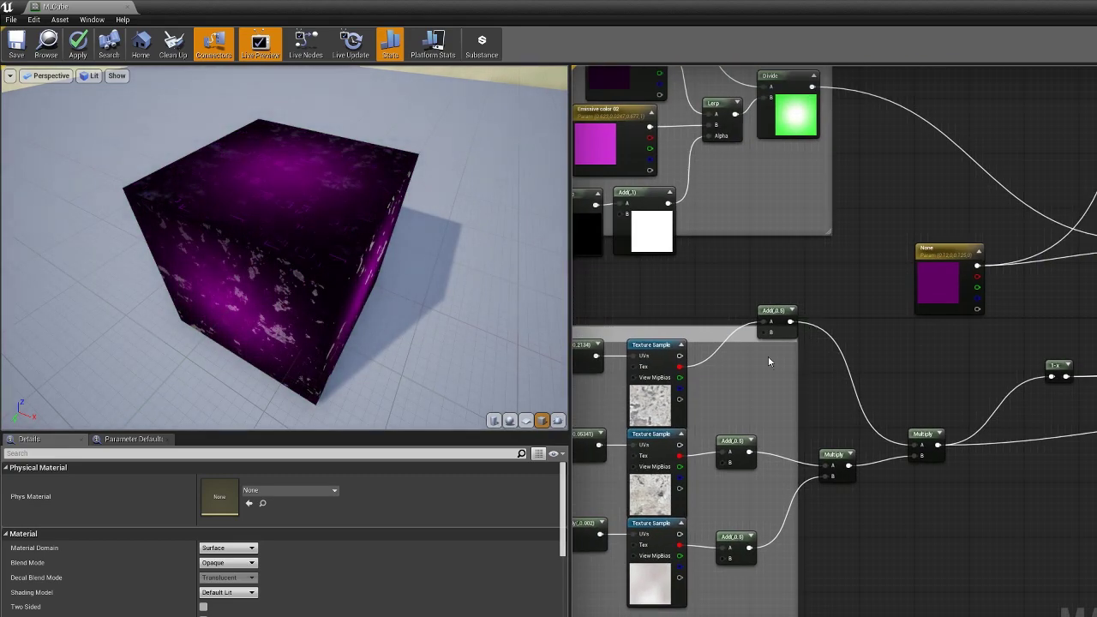
pyautogui.moveTo(775, 314); pyautogui.dragTo(762, 340)
# Examine how the Macro Texture Variation group's texture samples, Add and Multiply nodes combine and lead into the 1-x node.
pyautogui.moveTo(888, 534); pyautogui.dragTo(1060, 467, button='right')
pyautogui.scroll(2, 958, 370)
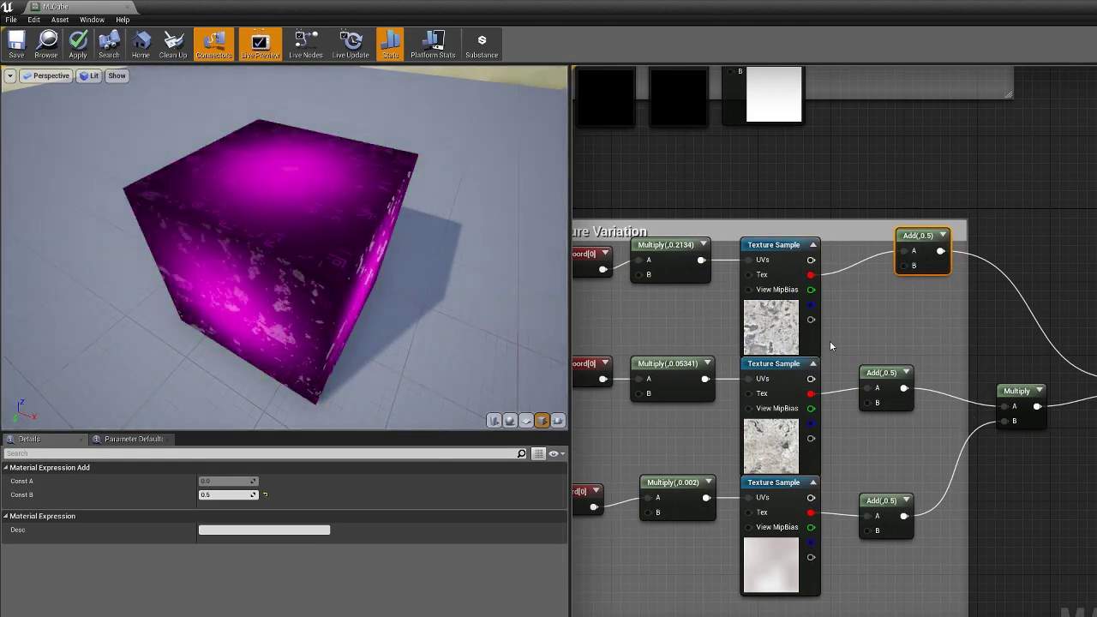
pyautogui.moveTo(840, 337); pyautogui.dragTo(982, 318, button='right')
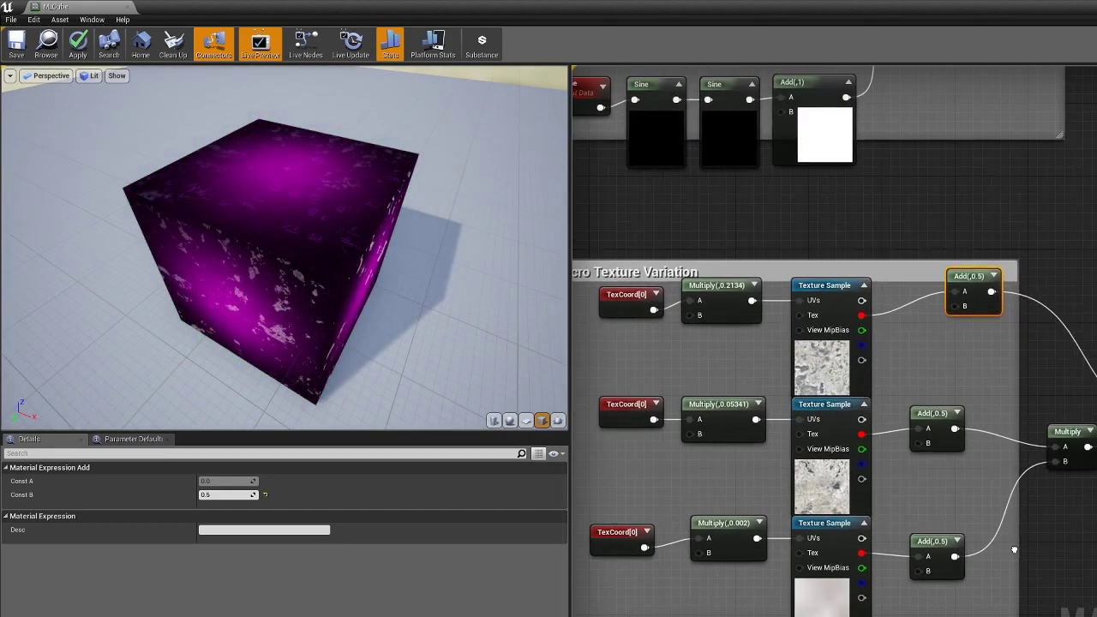
pyautogui.moveTo(1014, 549); pyautogui.dragTo(904, 539, button='right')
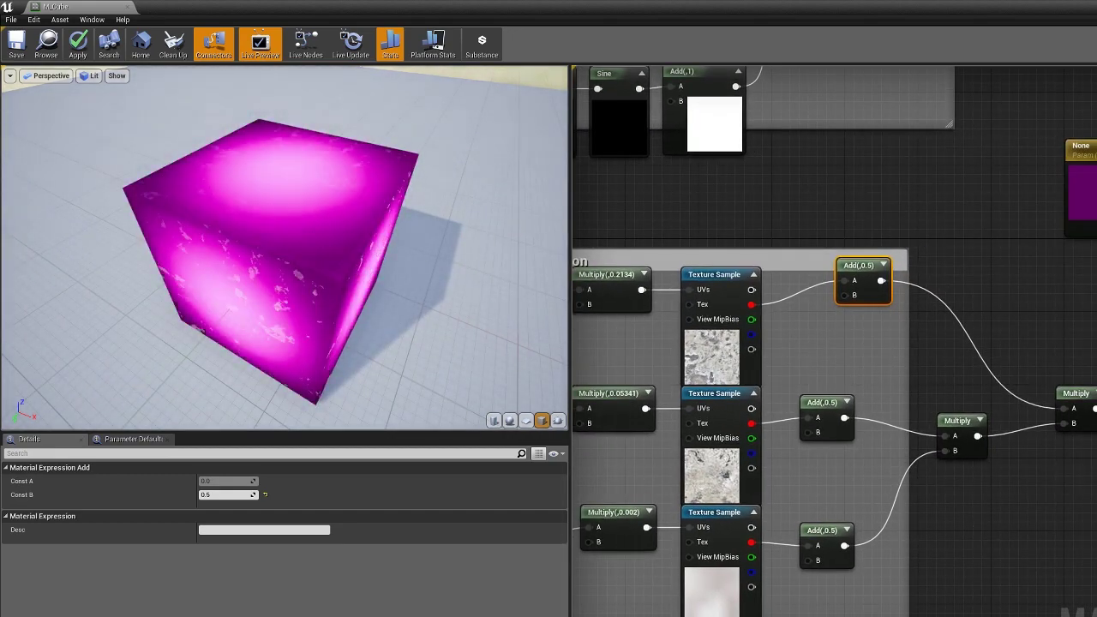
pyautogui.moveTo(1096, 424); pyautogui.dragTo(806, 485, button='right')
pyautogui.scroll(-1, 960, 437)
pyautogui.moveTo(970, 436); pyautogui.dragTo(832, 428, button='right')
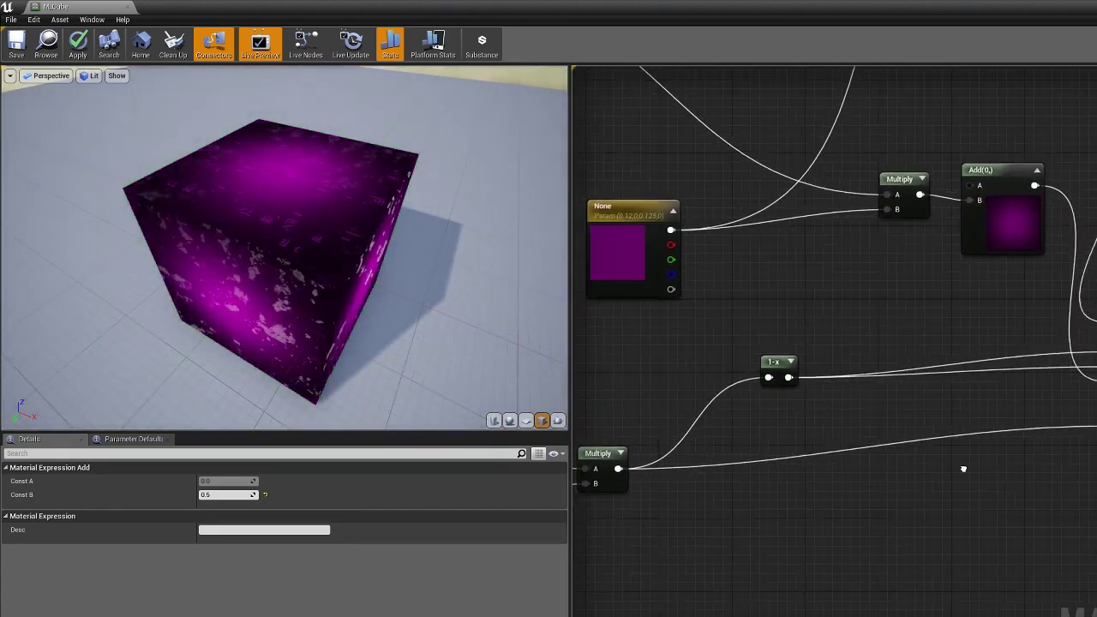
pyautogui.moveTo(962, 465); pyautogui.dragTo(759, 486, button='right')
pyautogui.moveTo(790, 336); pyautogui.dragTo(927, 576, button='right')
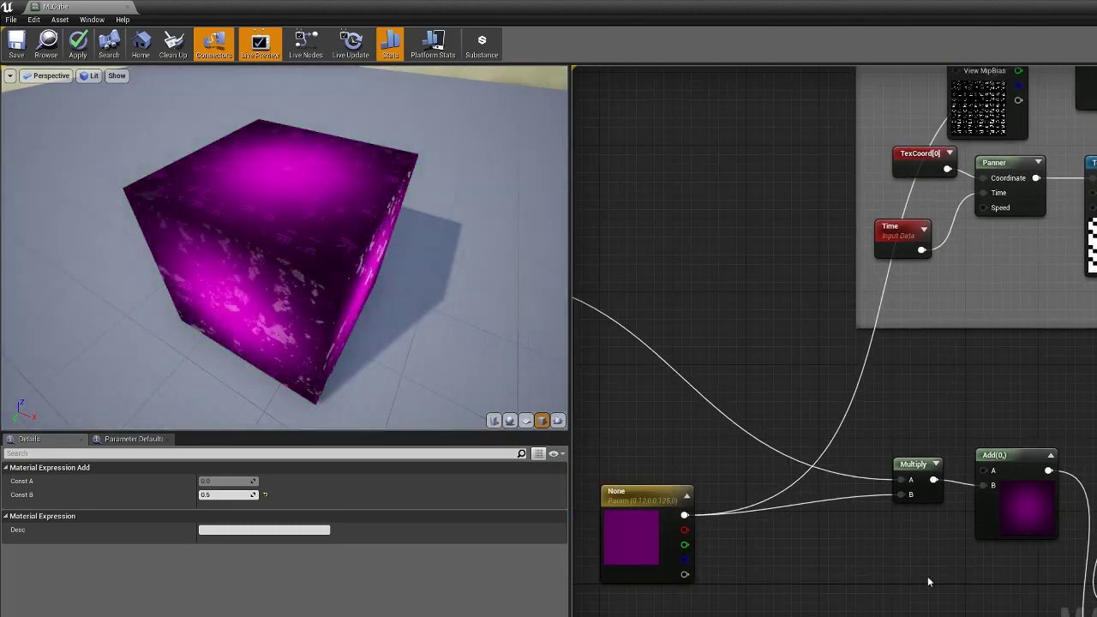
# Examine the Runes node group and inspect the rune pattern up close on the preview cube's front face.
pyautogui.scroll(-1, 927, 576)
pyautogui.scroll(-2, 922, 564)
pyautogui.moveTo(936, 420); pyautogui.dragTo(817, 536, button='right')
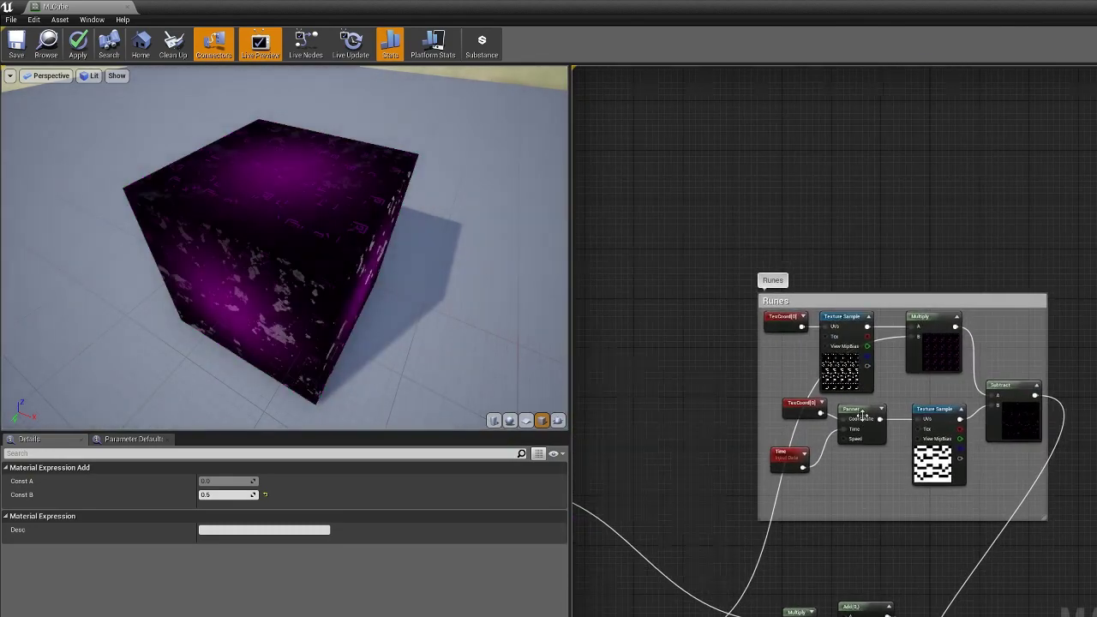
pyautogui.scroll(3, 863, 415)
pyautogui.moveTo(864, 418); pyautogui.dragTo(826, 440, button='right')
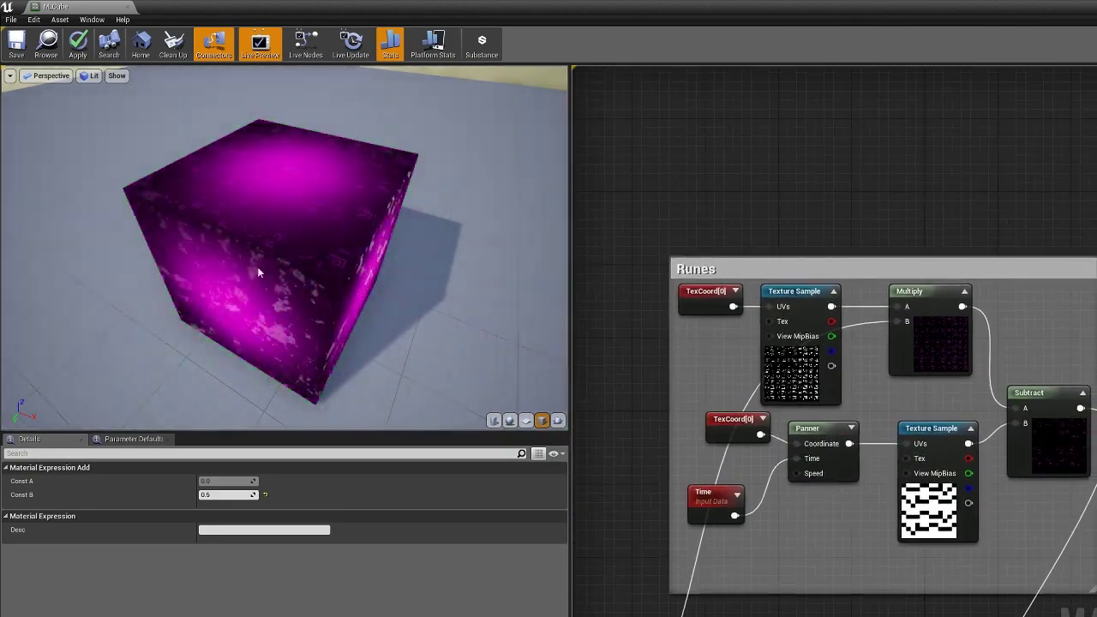
pyautogui.moveTo(257, 267); pyautogui.dragTo(291, 176)
pyautogui.scroll(6, 182, 325)
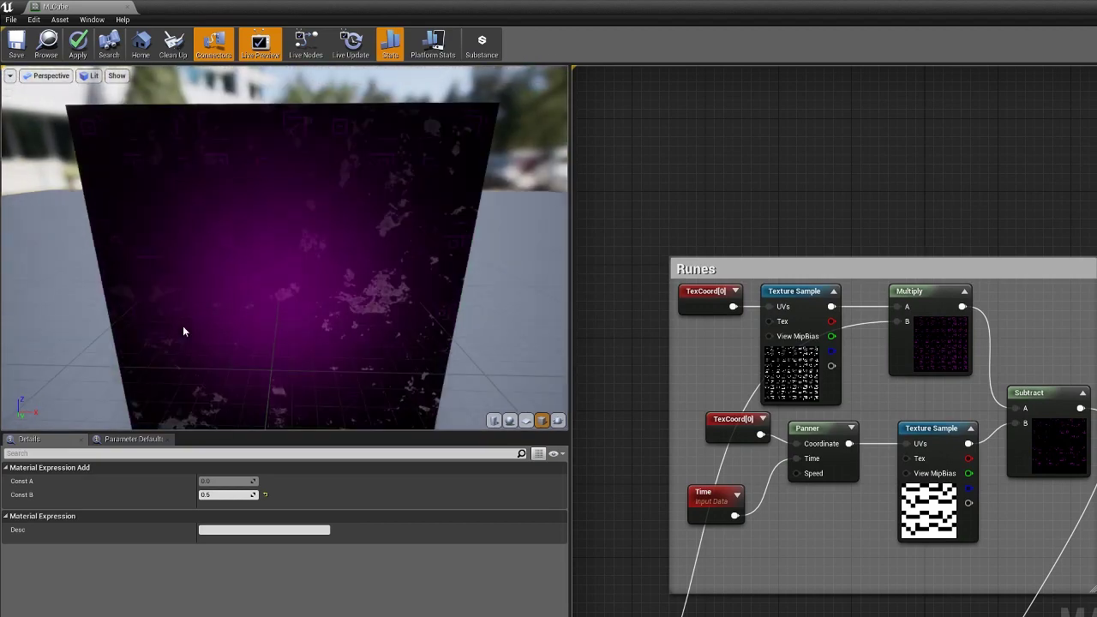
pyautogui.moveTo(422, 311); pyautogui.dragTo(365, 338)
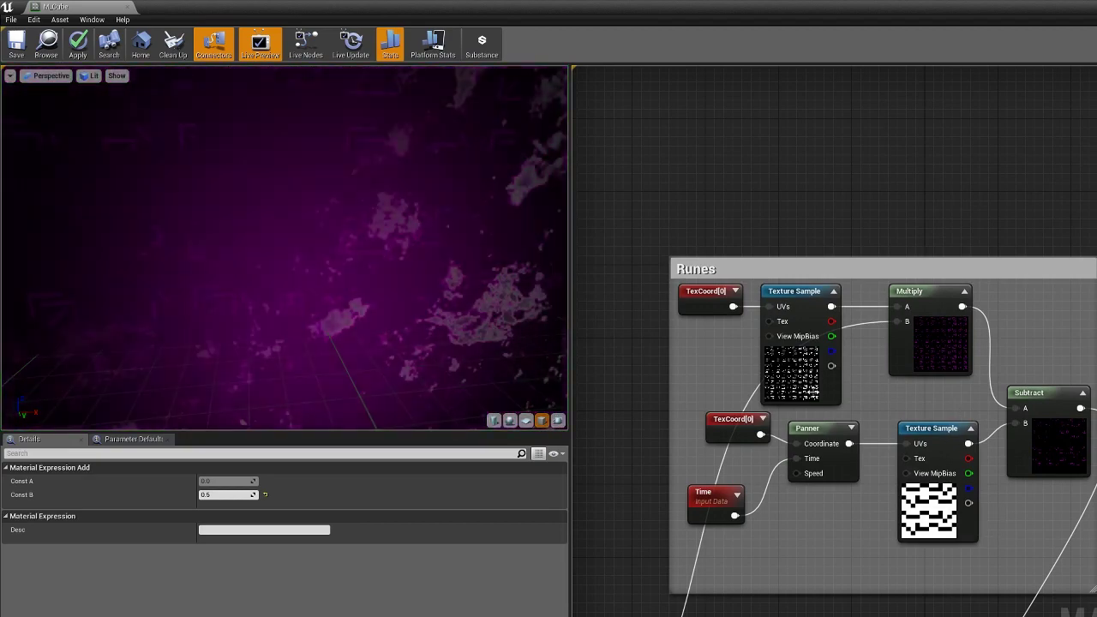
# View the cubeR texture of the Runes group's upper Texture Sample at full size and return to the material graph.
pyautogui.click(796, 362)
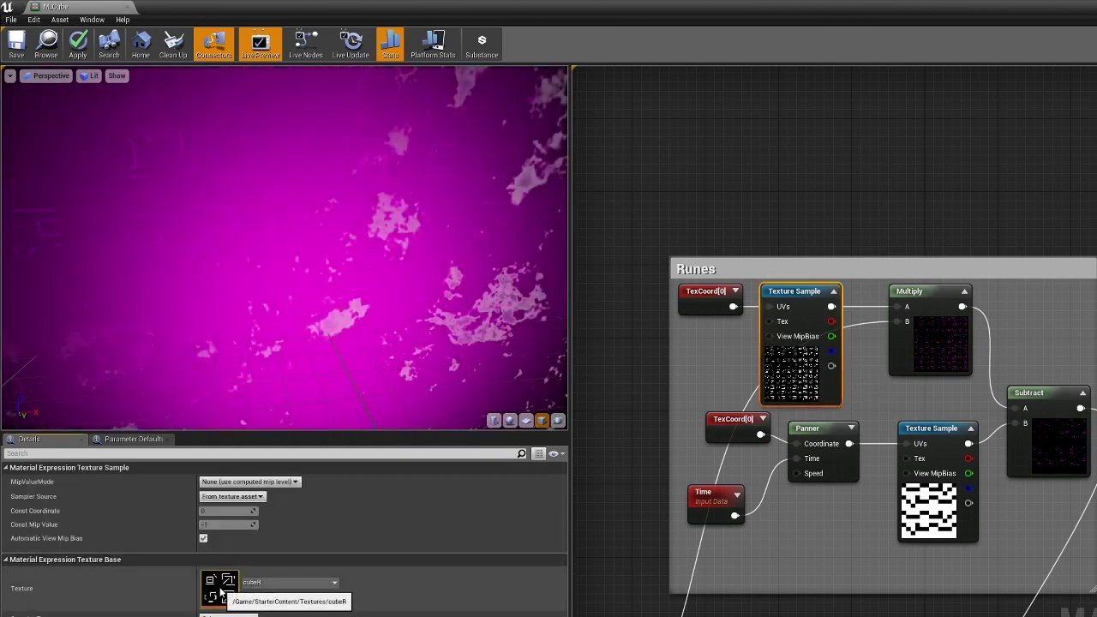
pyautogui.doubleClick(220, 587)
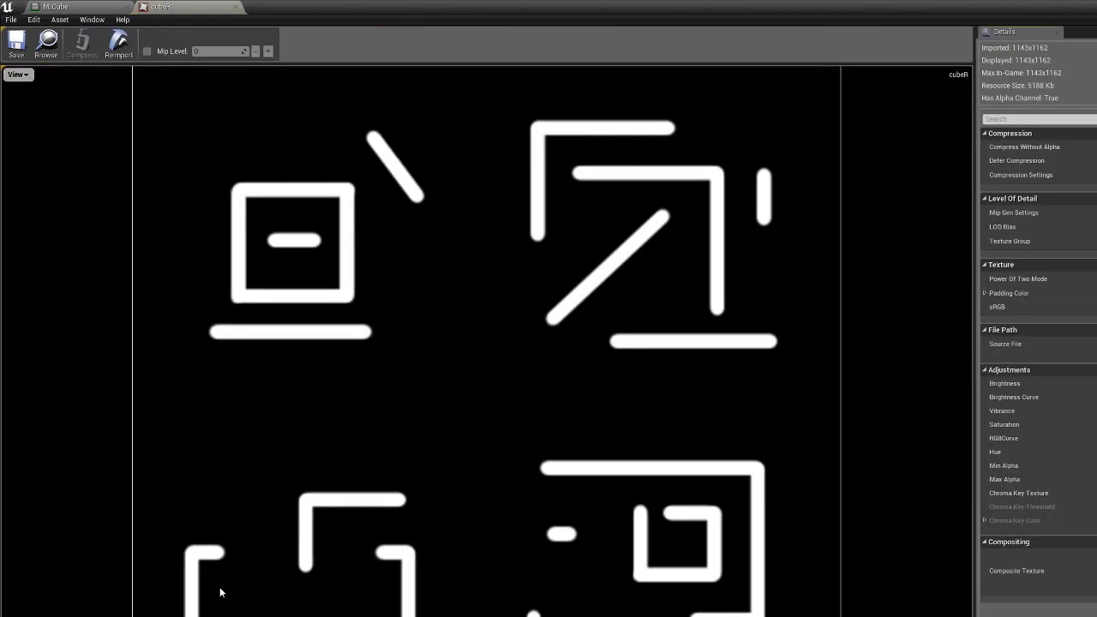
pyautogui.click(235, 8)
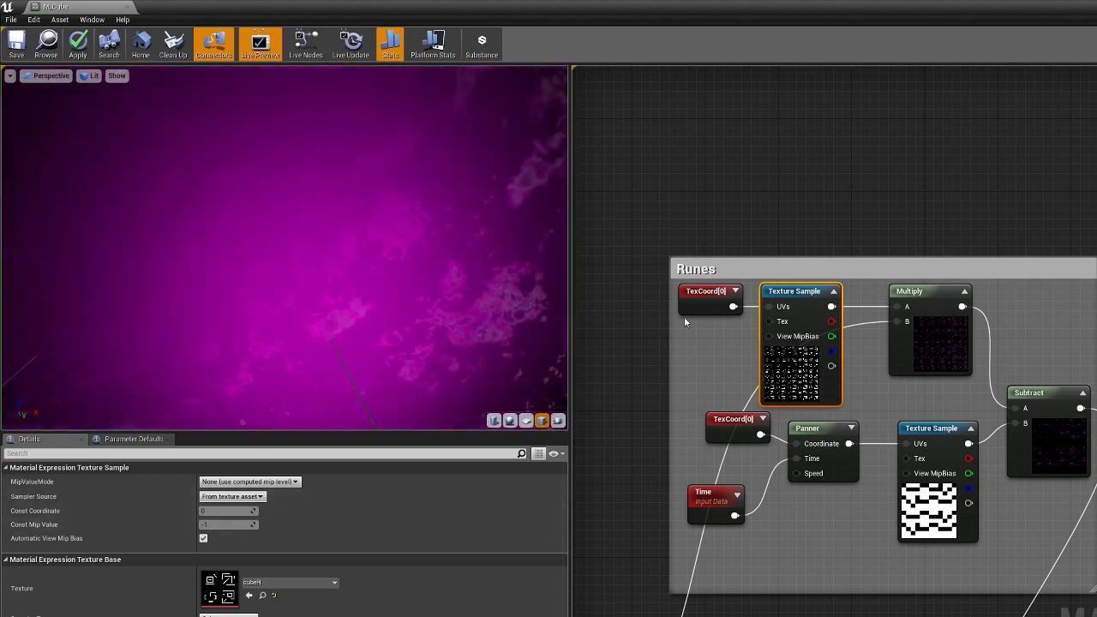
# Inspect the UTiling and VTiling settings of the TexCoord feeding the cubeR texture and compare the runes' scale on the cube.
pyautogui.click(685, 295)
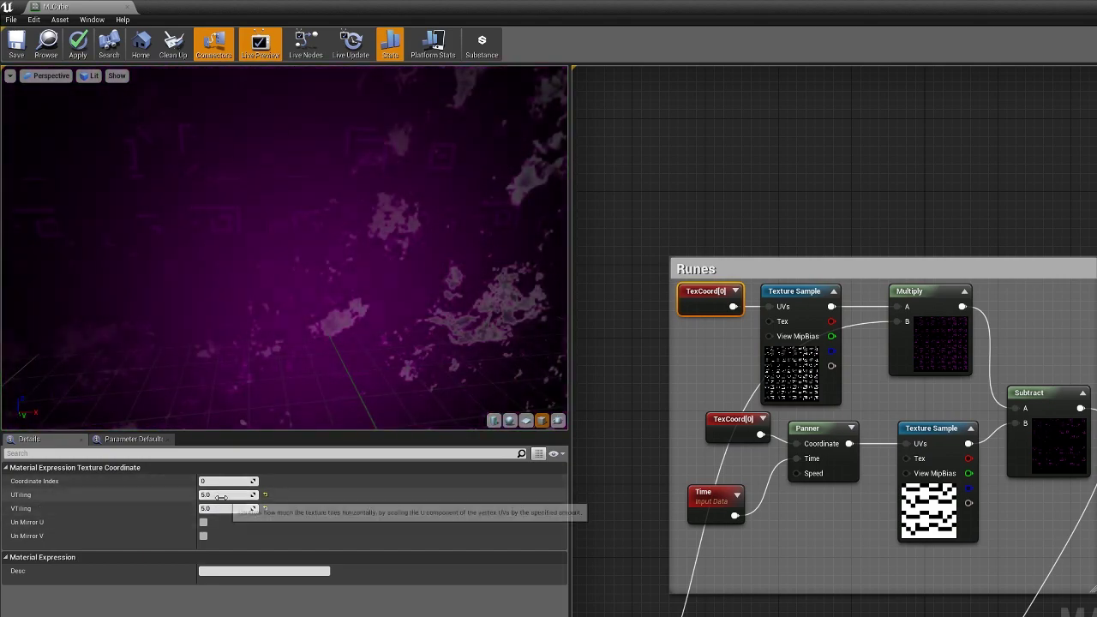
pyautogui.scroll(-5, 206, 360)
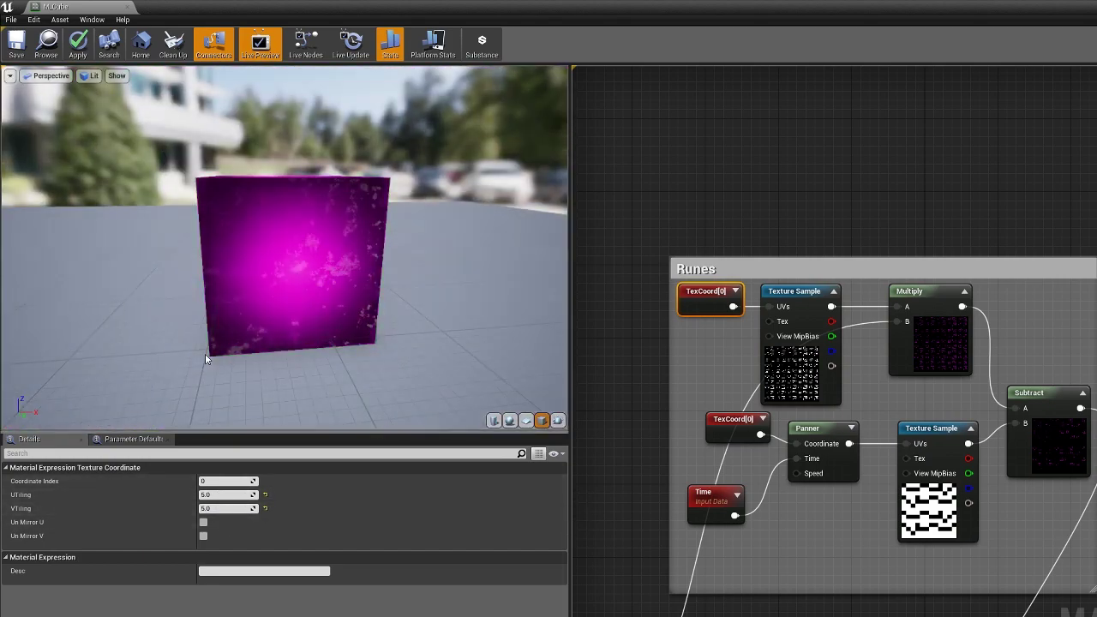
pyautogui.scroll(5, 206, 360)
pyautogui.scroll(-2, 206, 360)
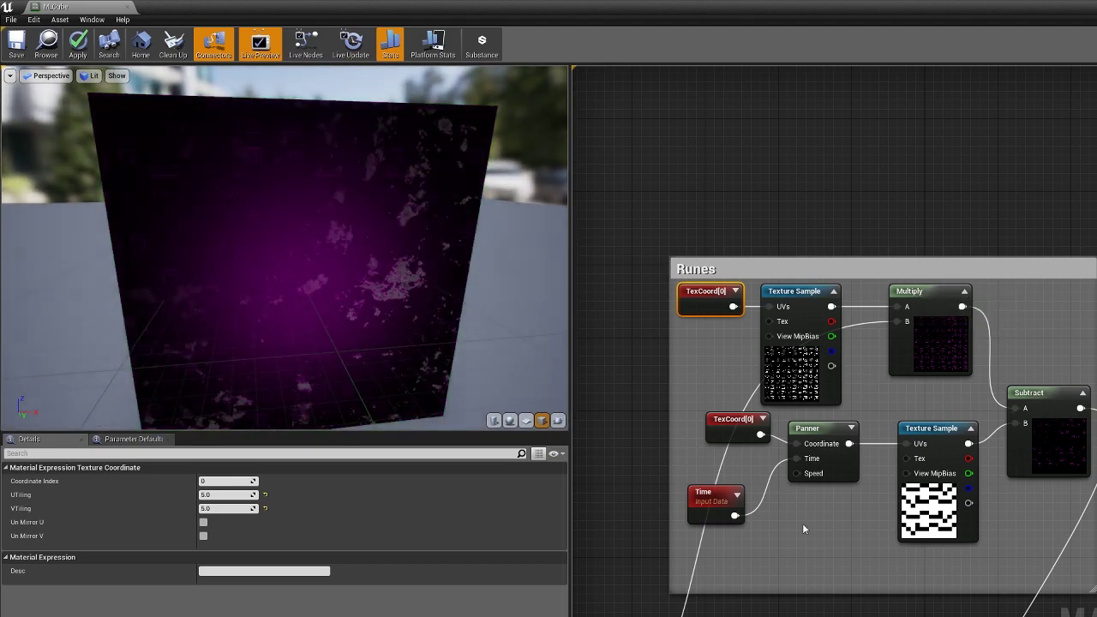
# Trace the purple color parameter's connection into the Runes group's Multiply node and check the runes' color on the cube.
pyautogui.moveTo(803, 529); pyautogui.dragTo(926, 406, button='right')
pyautogui.moveTo(871, 490); pyautogui.dragTo(1006, 326, button='right')
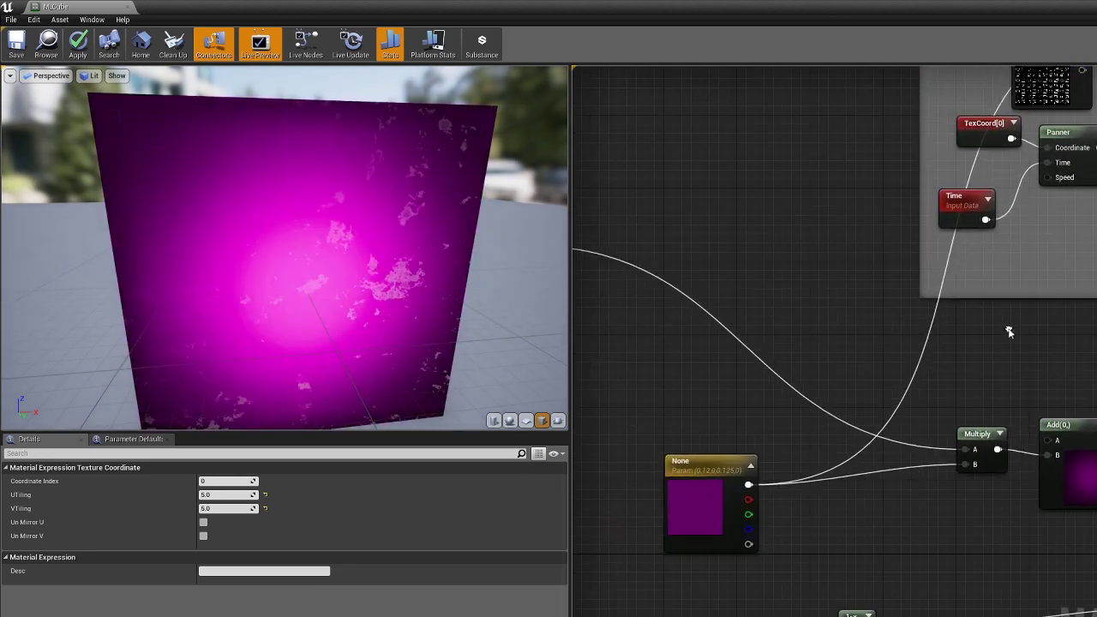
pyautogui.scroll(5, 259, 172)
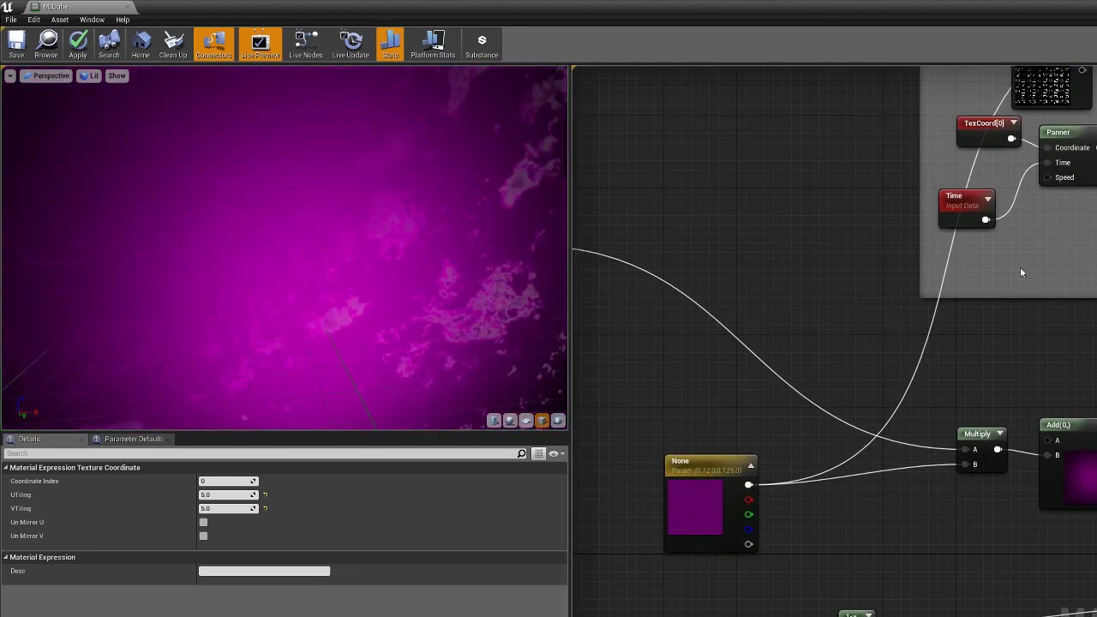
pyautogui.scroll(-2, 1028, 269)
pyautogui.moveTo(1036, 310); pyautogui.dragTo(796, 431, button='right')
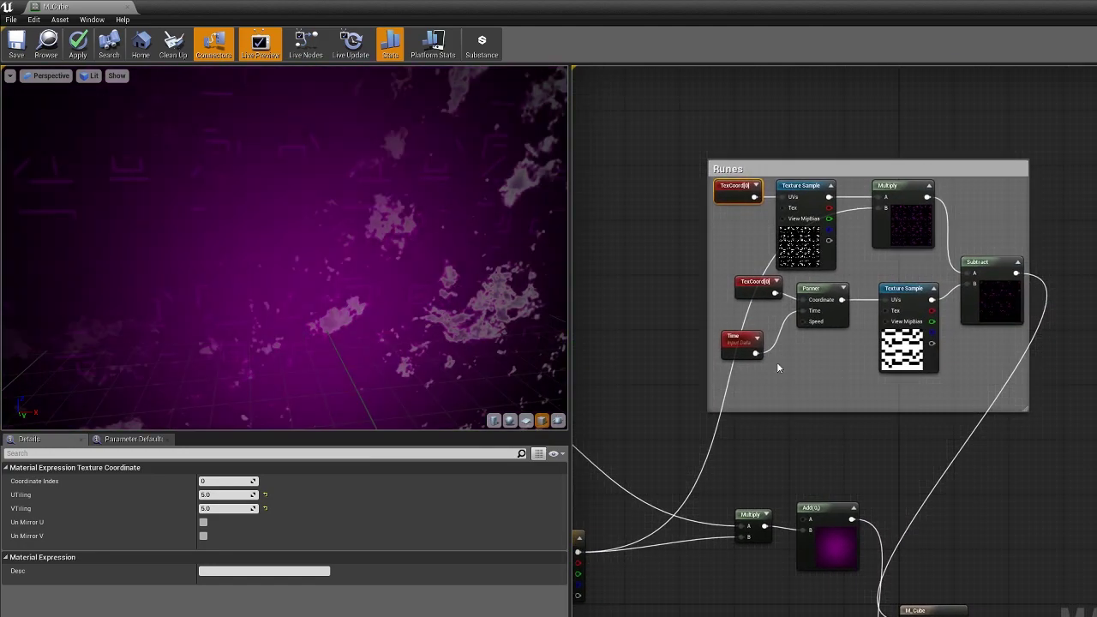
pyautogui.scroll(1, 845, 286)
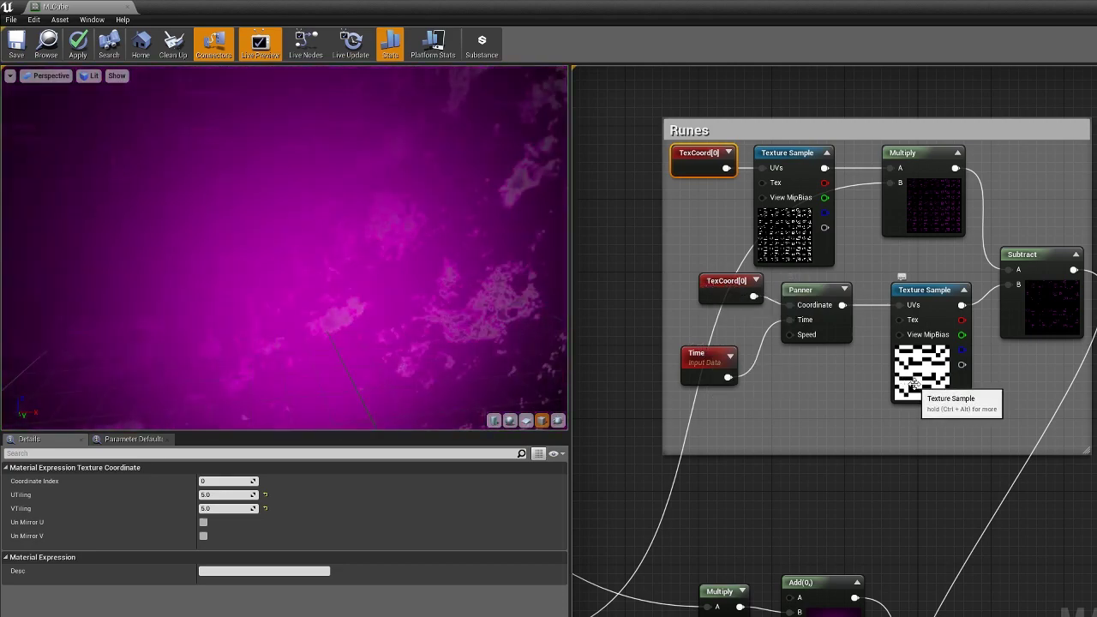
# Inspect the cubeRM Texture Sample fed by the Panner and examine its masking effect on the runes up close.
pyautogui.click(900, 386)
pyautogui.scroll(-4, 276, 237)
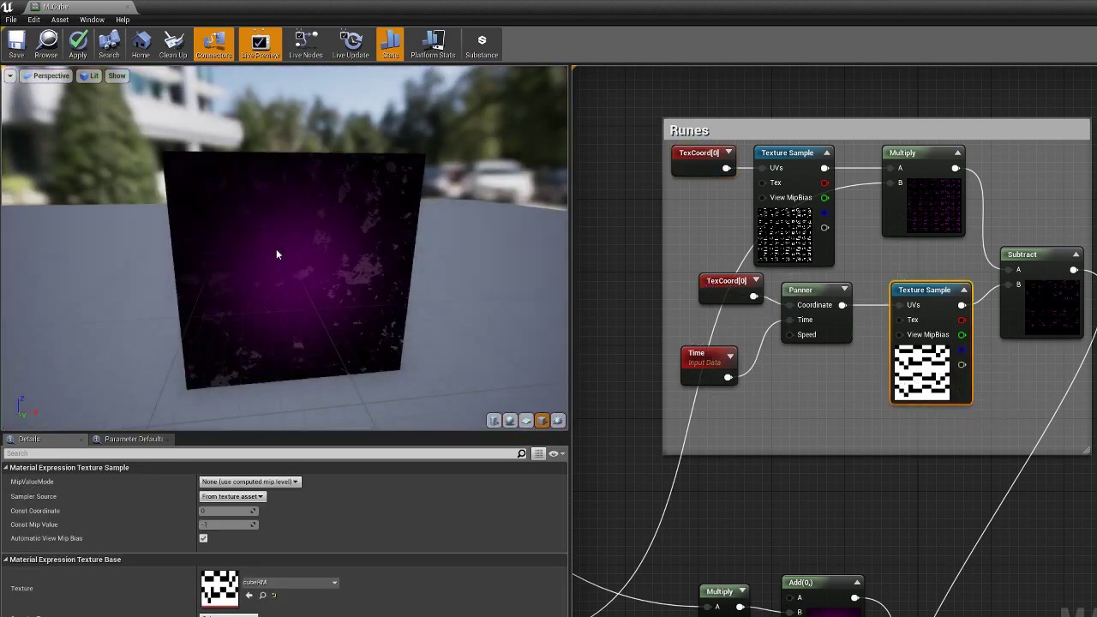
pyautogui.scroll(4, 276, 251)
pyautogui.moveTo(275, 251)
pyautogui.mouseDown(button='right')
pyautogui.moveTo(276, 326)
pyautogui.moveTo(275, 266)
pyautogui.mouseUp(button='right')
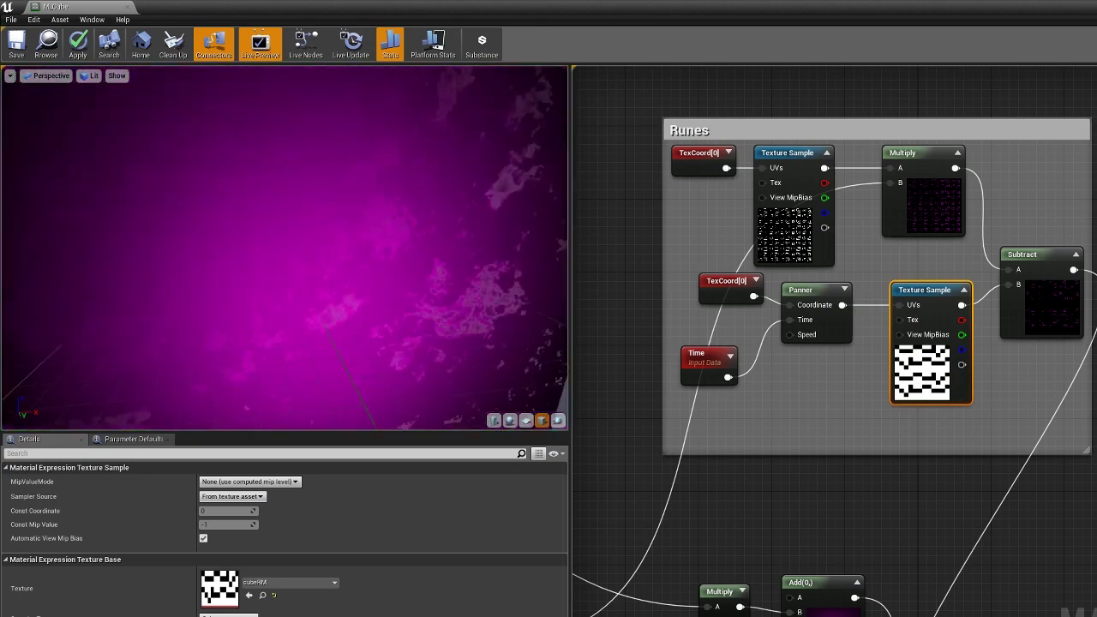
pyautogui.scroll(-2, 262, 262)
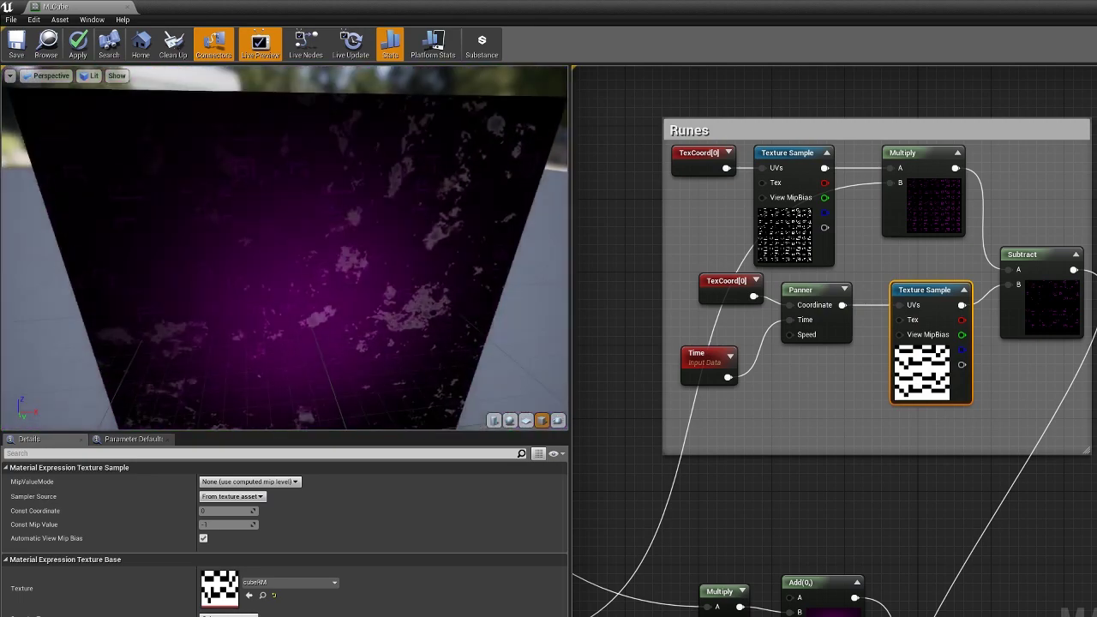
pyautogui.moveTo(262, 262)
pyautogui.mouseDown()
pyautogui.moveTo(288, 302)
pyautogui.moveTo(267, 257)
pyautogui.mouseUp()
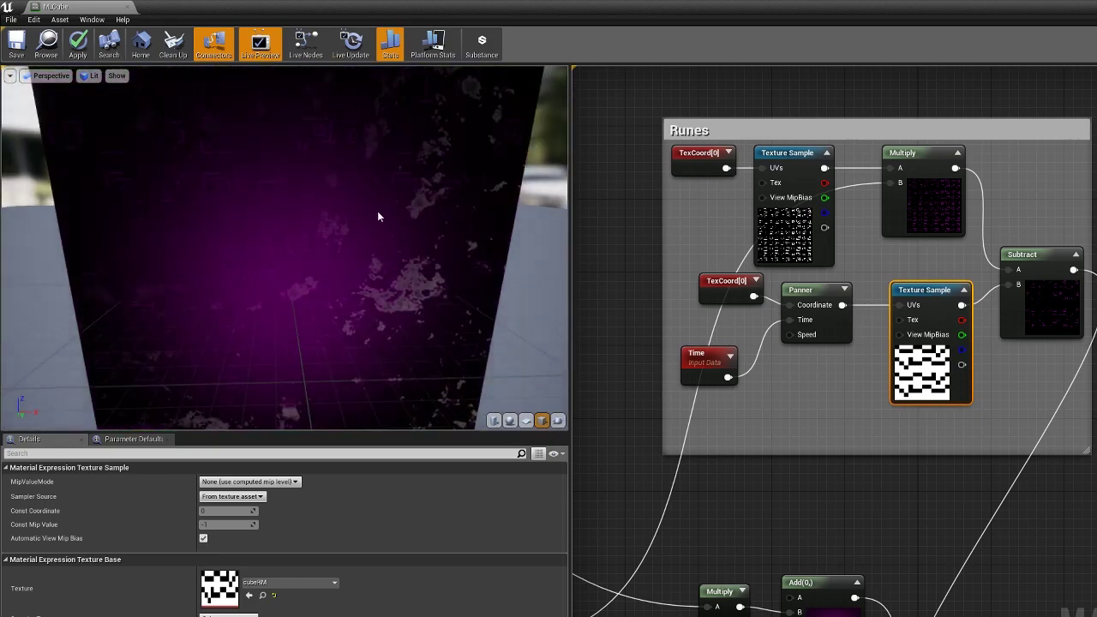
# Examine the animated runes on the preview cube from several distances and from directly above.
pyautogui.scroll(-3, 389, 214)
pyautogui.scroll(3, 388, 214)
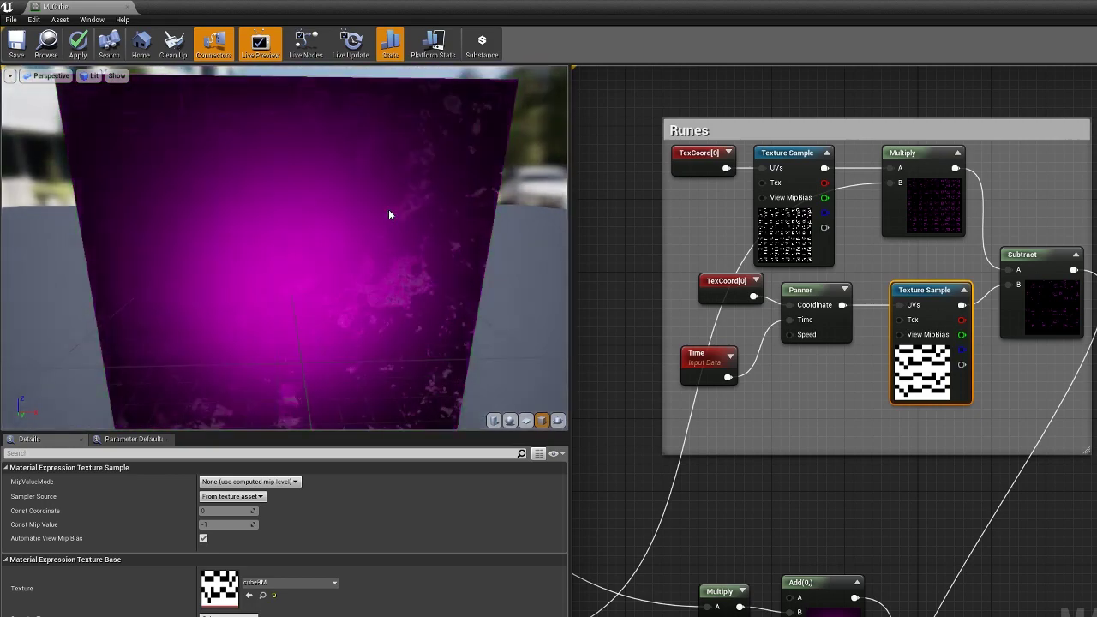
pyautogui.scroll(3, 388, 215)
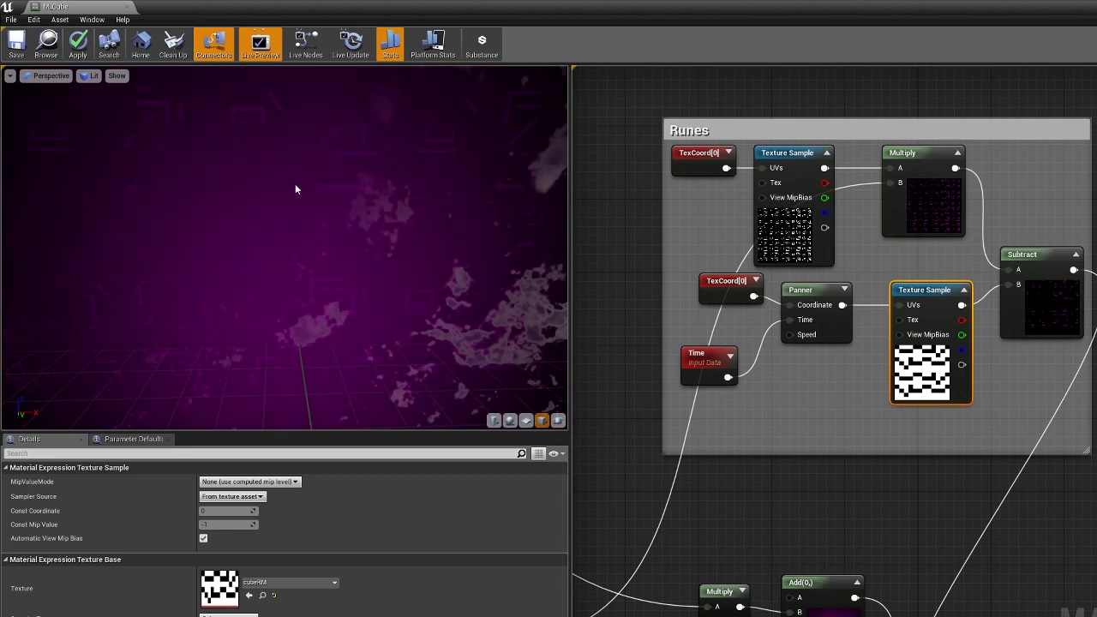
pyautogui.scroll(-3, 316, 206)
pyautogui.scroll(2, 317, 206)
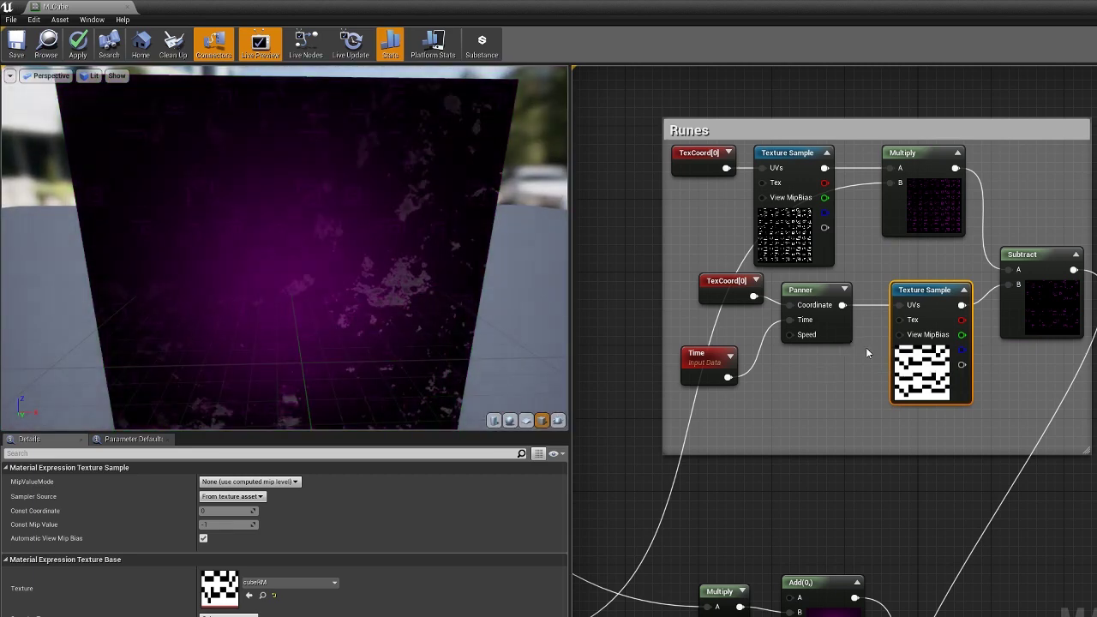
pyautogui.scroll(-3, 343, 287)
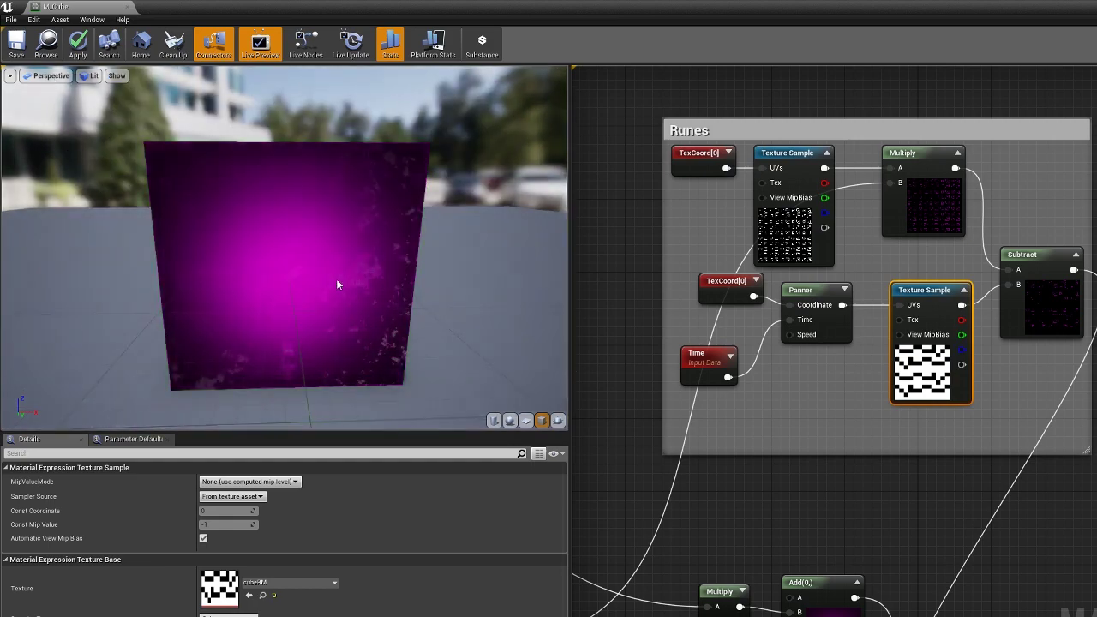
pyautogui.moveTo(337, 285)
pyautogui.mouseDown(button='right')
pyautogui.moveTo(337, 343)
pyautogui.moveTo(337, 292)
pyautogui.mouseUp(button='right')
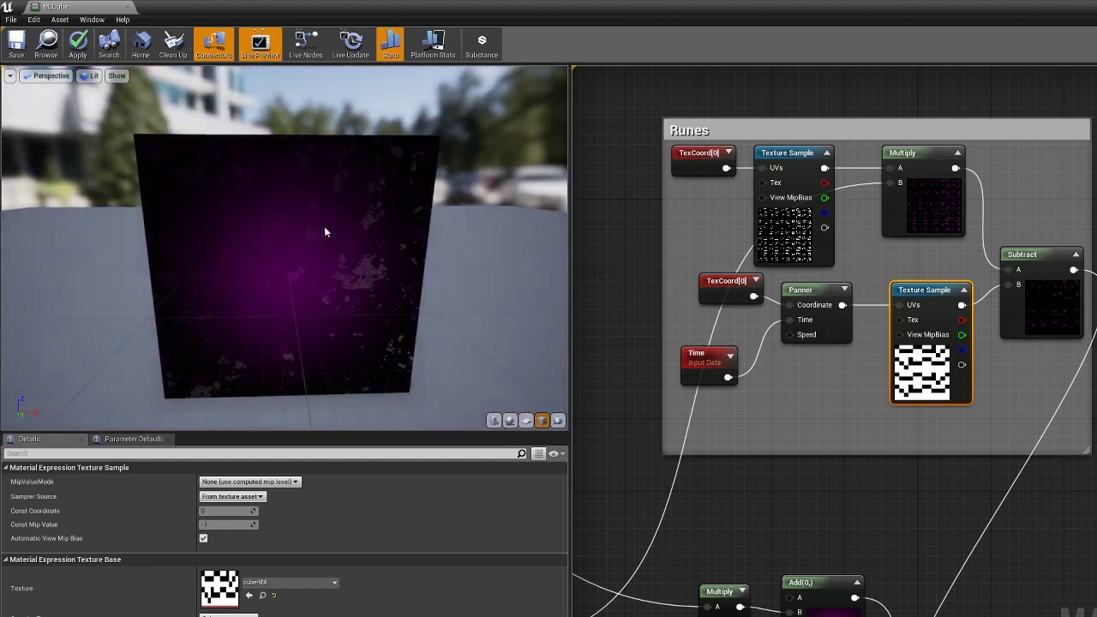
pyautogui.moveTo(325, 232); pyautogui.dragTo(377, 346)
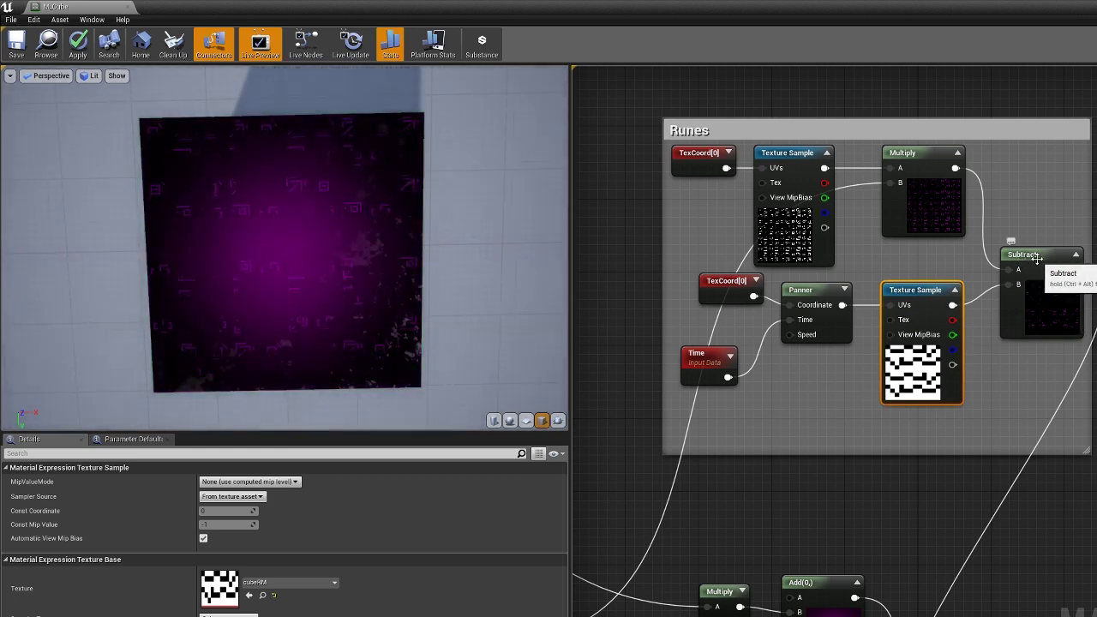
# Inspect the Runes group's Subtract node and trace its output to the M_Cube output node.
pyautogui.click(1037, 258)
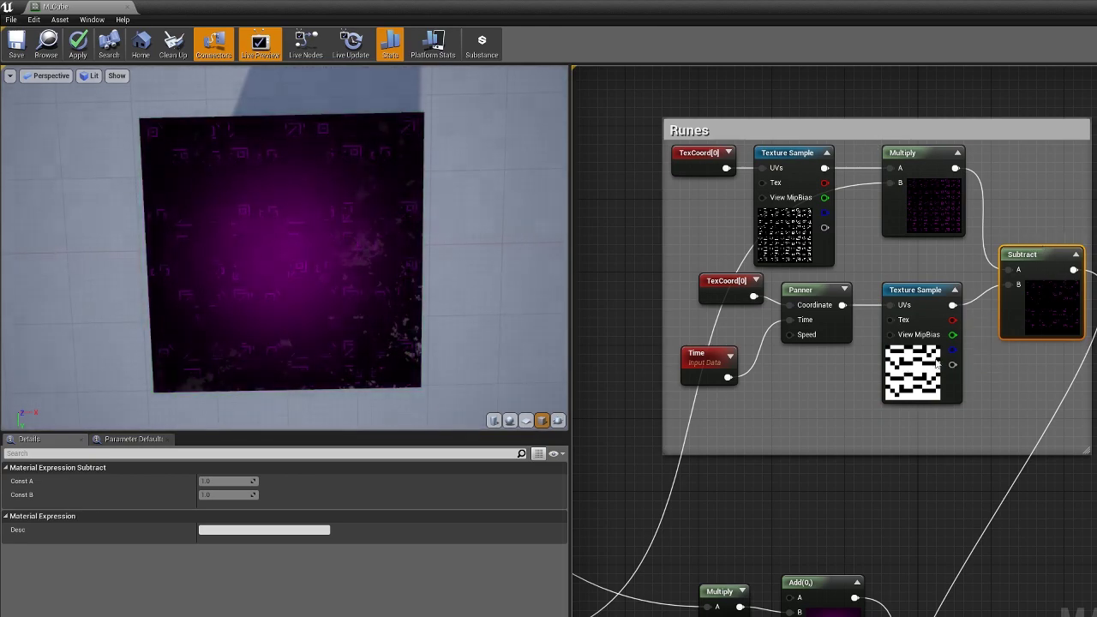
pyautogui.scroll(-1, 761, 526)
pyautogui.moveTo(761, 527); pyautogui.dragTo(780, 281, button='right')
pyautogui.moveTo(996, 287); pyautogui.dragTo(1007, 271, button='right')
pyautogui.scroll(-2, 794, 374)
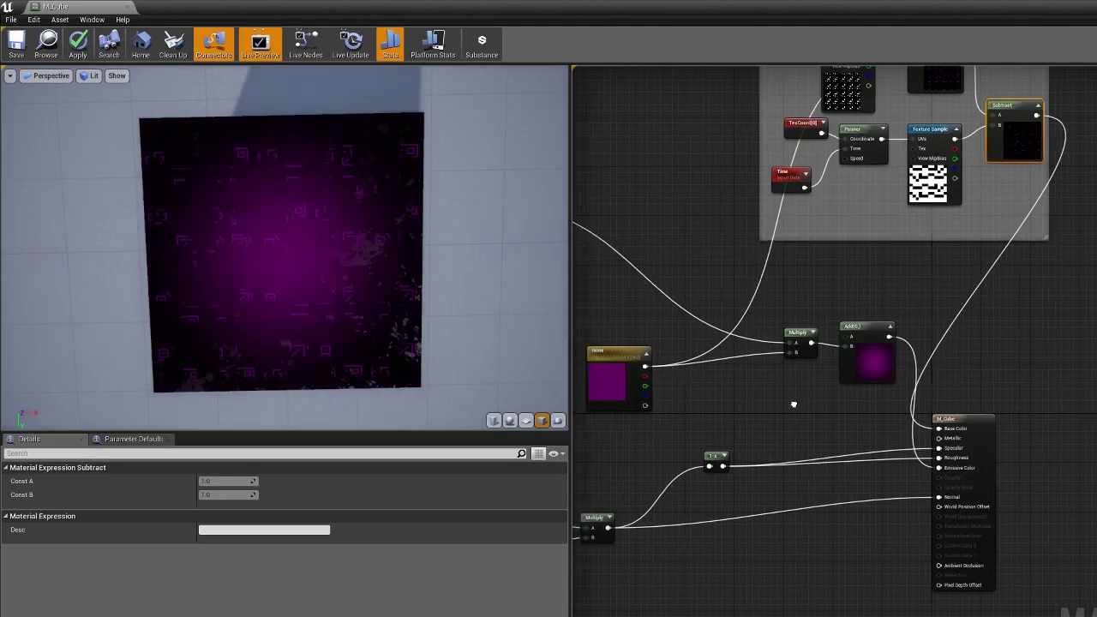
# Review the whole material graph with the Flash, Macro Texture Variation and Runes groups together.
pyautogui.moveTo(792, 403); pyautogui.dragTo(847, 591, button='right')
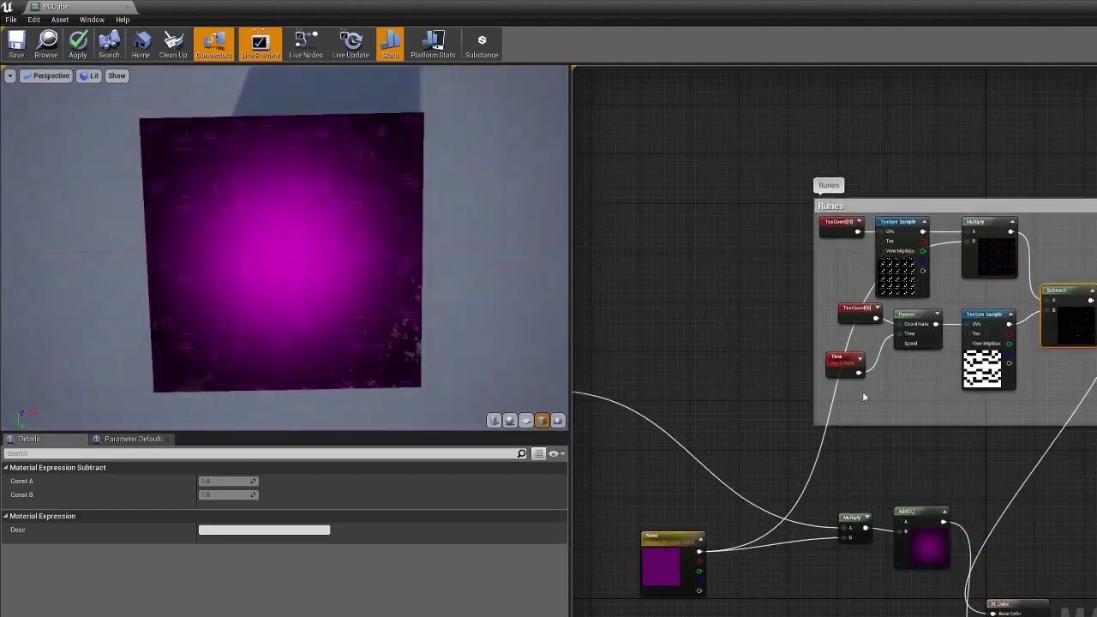
pyautogui.scroll(1, 889, 333)
pyautogui.scroll(-3, 680, 593)
pyautogui.moveTo(664, 584); pyautogui.dragTo(873, 412, button='right')
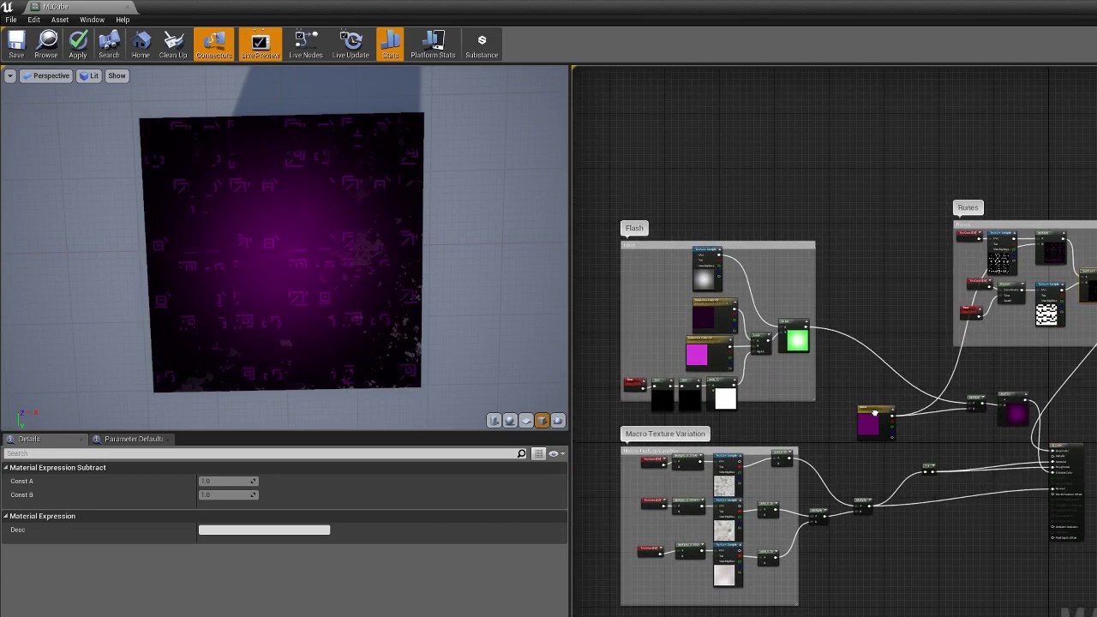
# Examine the node chains of the Flash group up close, followed by those of the Macro Texture Variation group.
pyautogui.moveTo(591, 287); pyautogui.dragTo(693, 326, button='right')
pyautogui.scroll(3, 772, 343)
pyautogui.scroll(2, 813, 354)
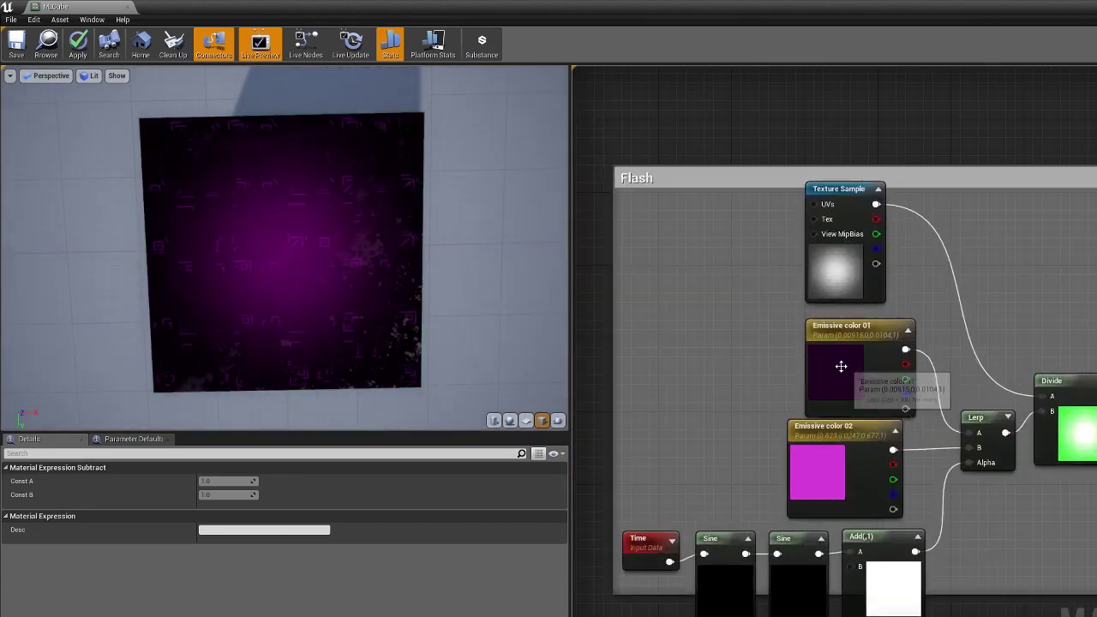
pyautogui.moveTo(1041, 588)
pyautogui.mouseDown(button='right')
pyautogui.moveTo(1026, 576)
pyautogui.moveTo(1047, 574)
pyautogui.mouseUp(button='right')
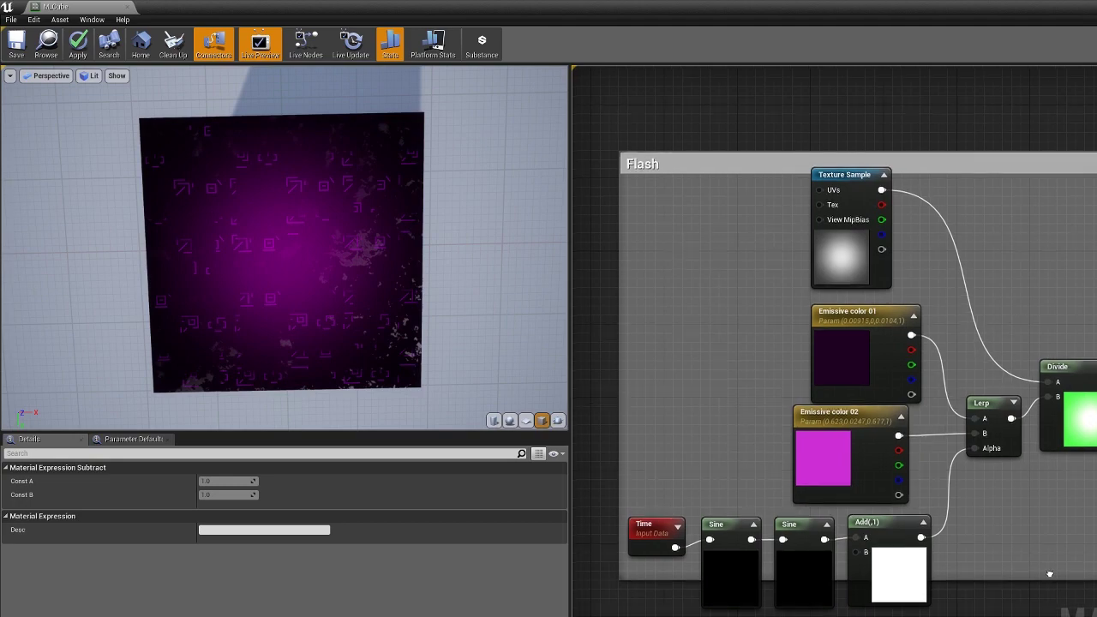
pyautogui.moveTo(1051, 574); pyautogui.dragTo(1001, 367, button='right')
pyautogui.scroll(-5, 1056, 577)
pyautogui.scroll(6, 999, 370)
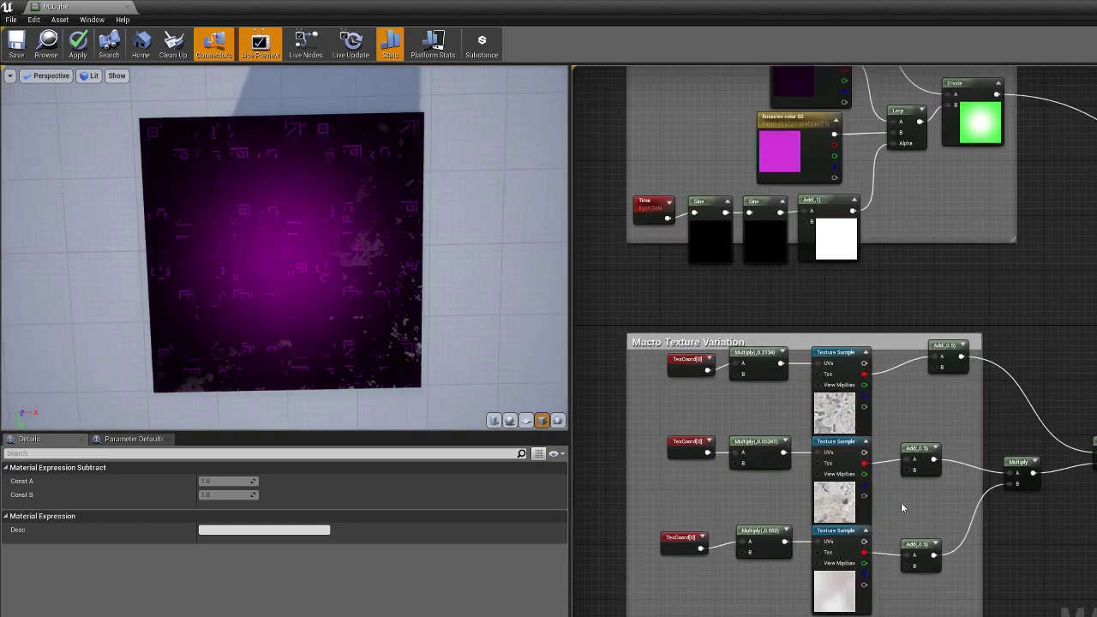
pyautogui.moveTo(946, 425)
pyautogui.mouseDown(button='right')
pyautogui.moveTo(943, 413)
pyautogui.moveTo(957, 407)
pyautogui.mouseUp(button='right')
pyautogui.scroll(-1, 1094, 502)
pyautogui.scroll(-4, 1093, 496)
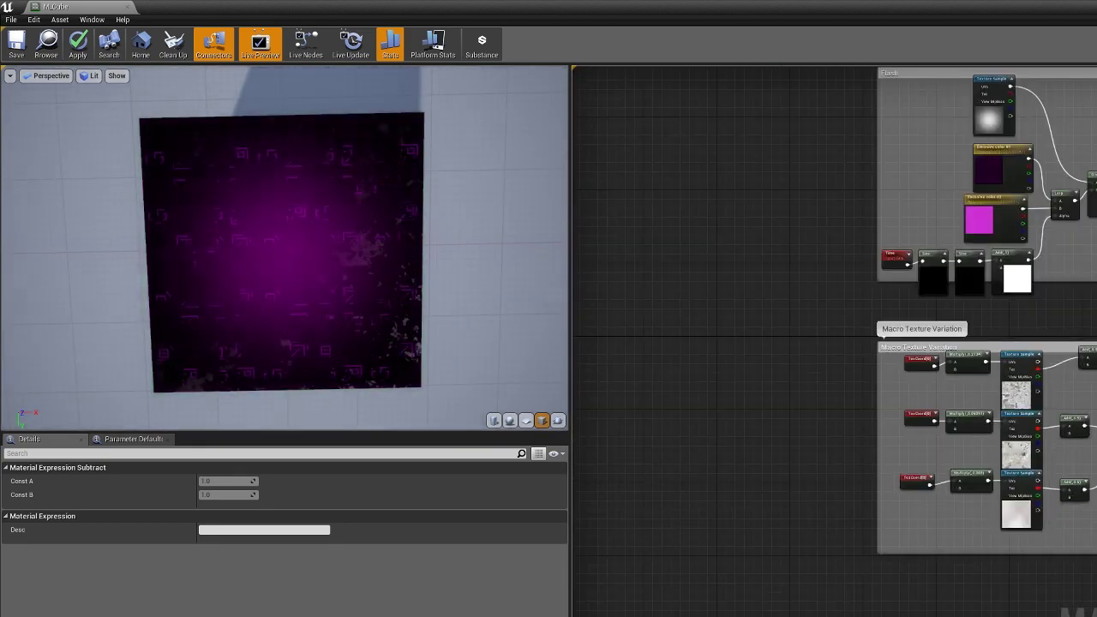
# Examine the Runes group's nodes up close and follow the graph down to the M_Cube output node's inputs.
pyautogui.moveTo(1095, 271); pyautogui.dragTo(756, 485, button='right')
pyautogui.scroll(3, 986, 291)
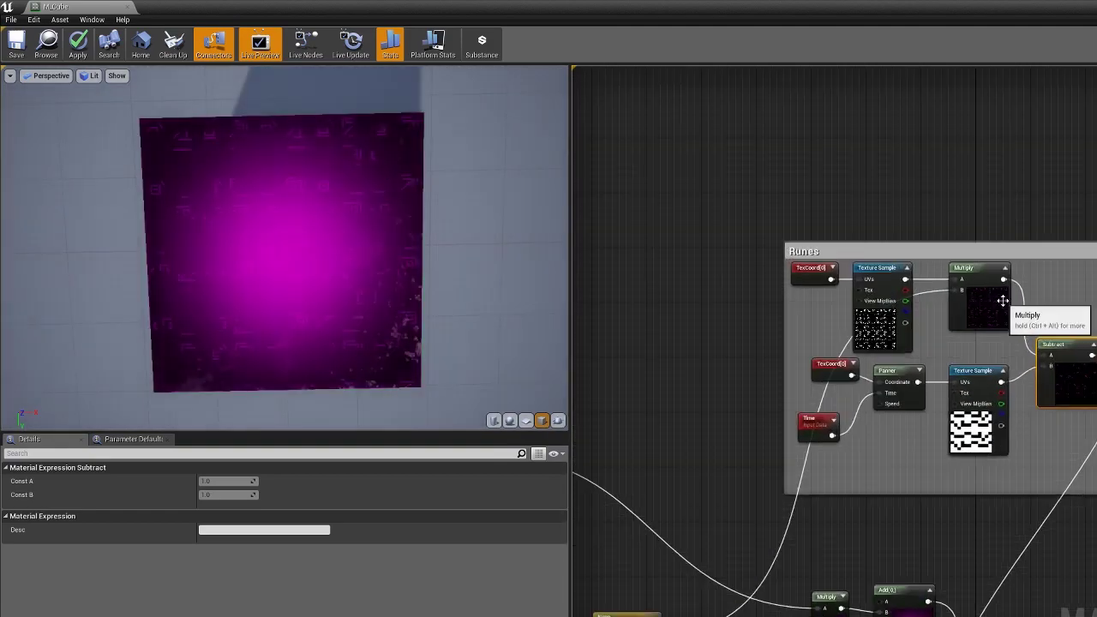
pyautogui.moveTo(977, 413); pyautogui.dragTo(940, 456, button='right')
pyautogui.moveTo(930, 391); pyautogui.dragTo(921, 373, button='right')
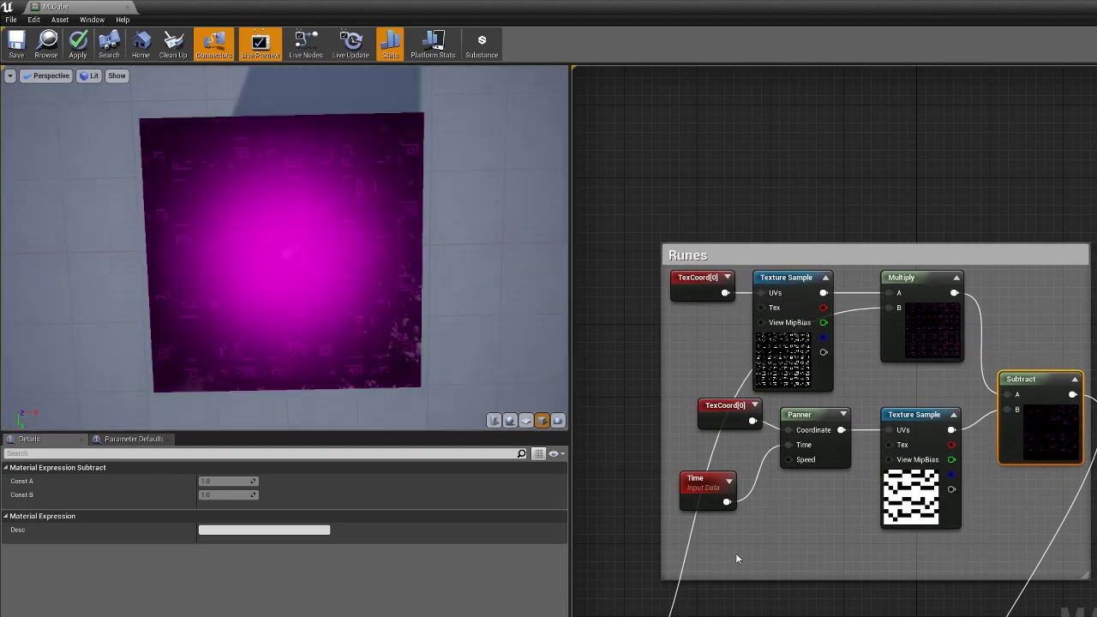
pyautogui.scroll(-2, 820, 583)
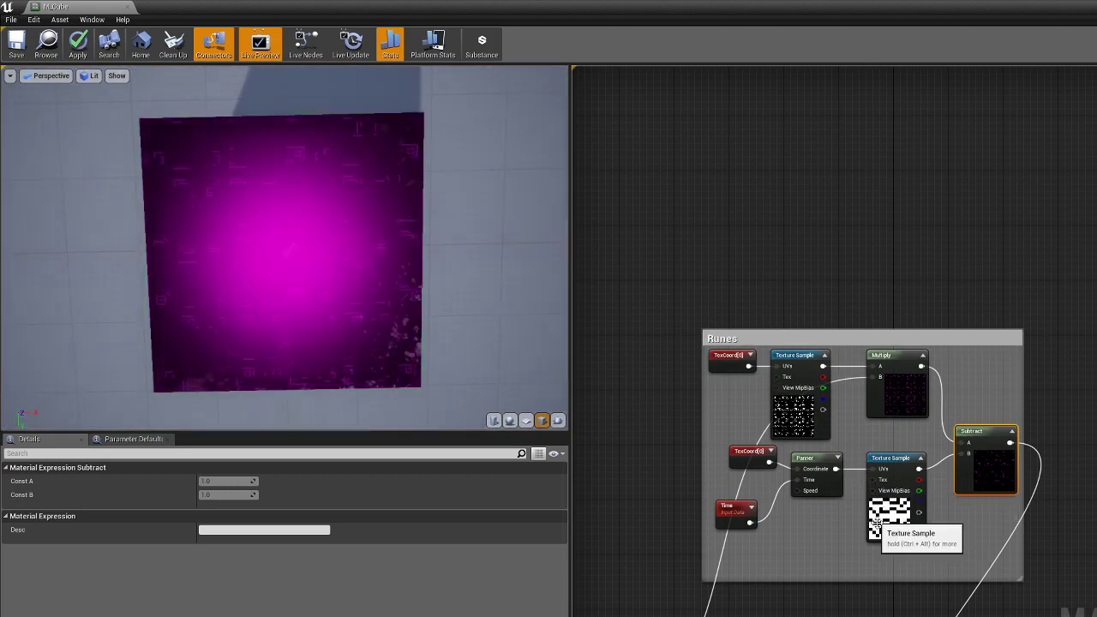
pyautogui.moveTo(845, 567); pyautogui.dragTo(783, 507, button='right')
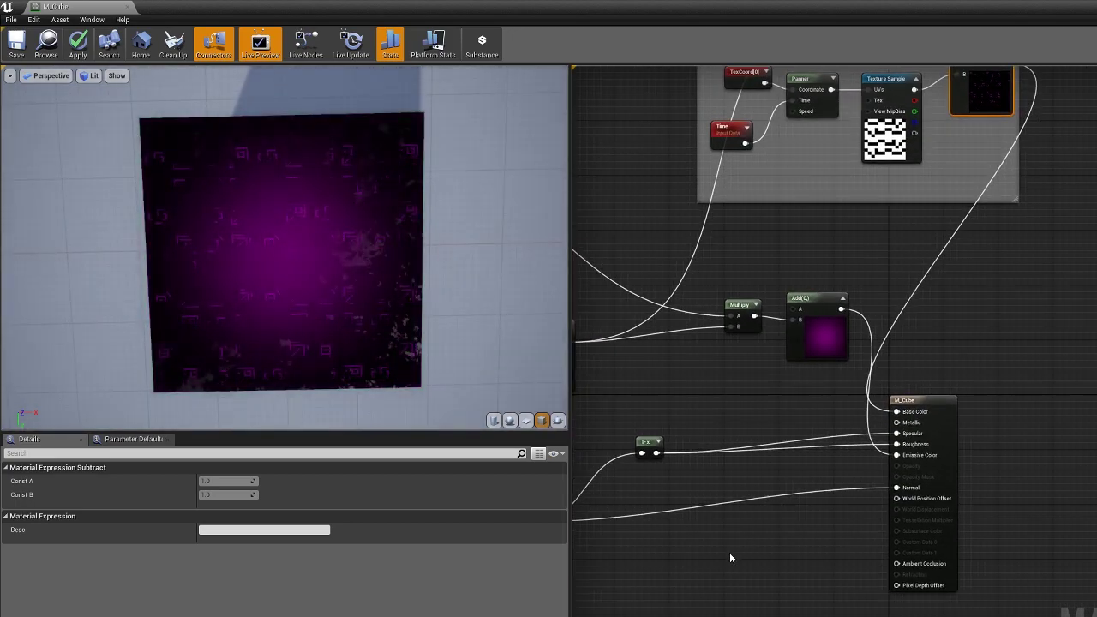